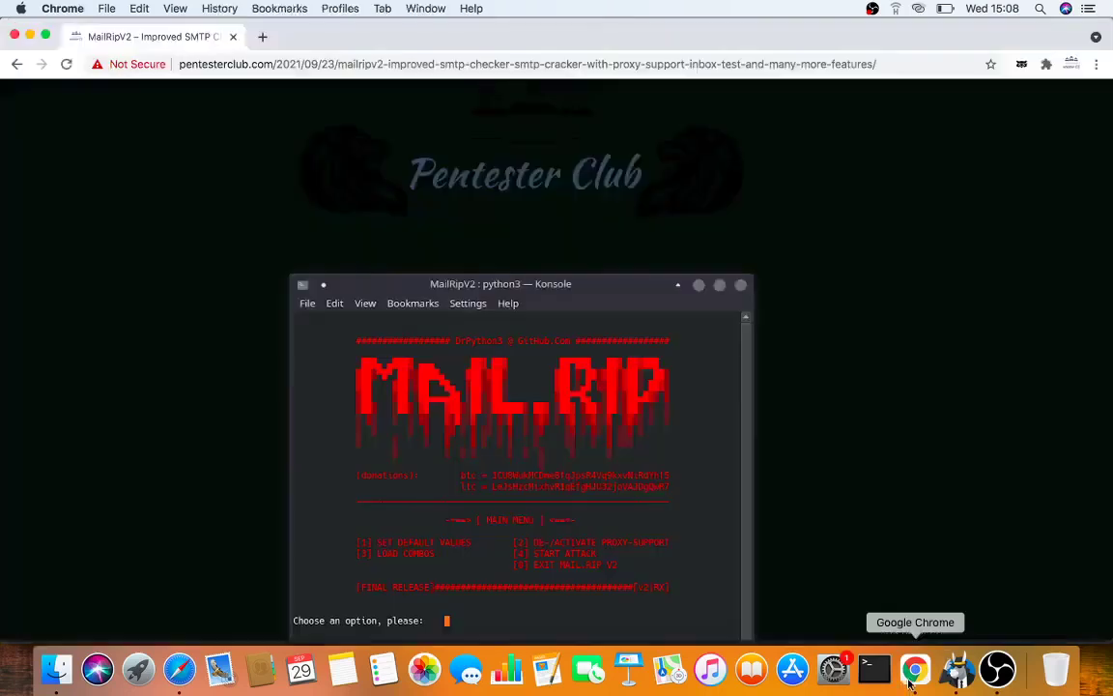
Scroll up to the MailRipV2 post title and date on the Pentester Club article
{"action": "scroll", "coordinate": [797, 472], "scroll_direction": "up", "scroll_amount": 2}
{"action": "scroll", "coordinate": [798, 472], "scroll_direction": "up", "scroll_amount": 3}
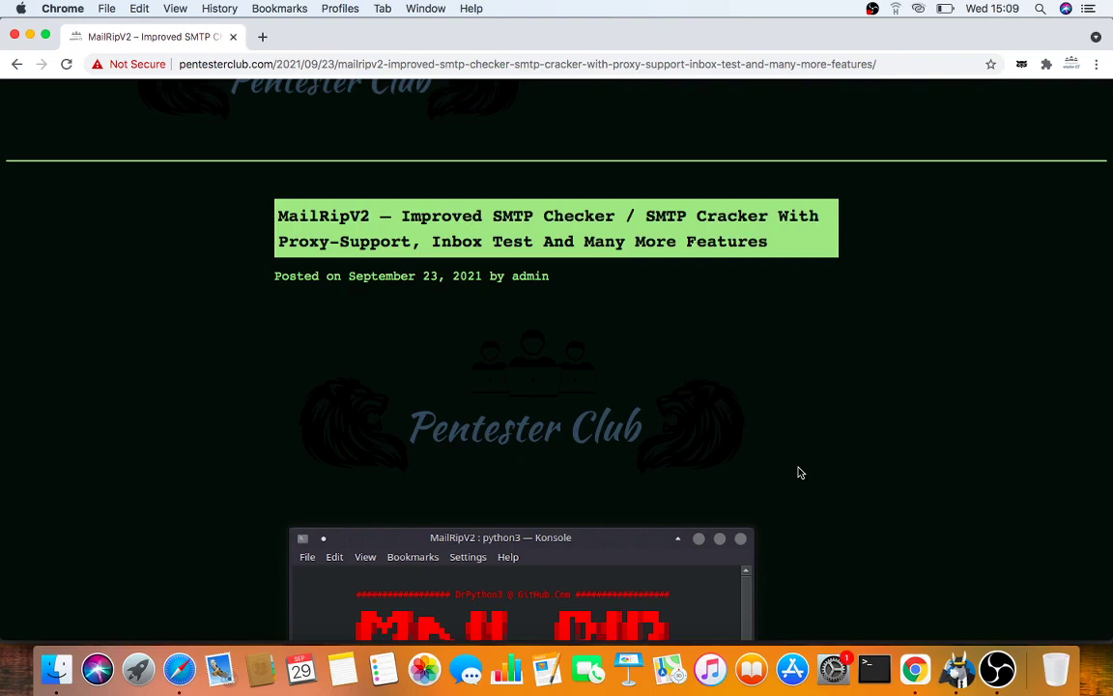
Scroll down until the Konsole screenshot of the MAIL.RIP menu is fully visible
{"action": "scroll", "coordinate": [799, 472], "scroll_direction": "down", "scroll_amount": 5}
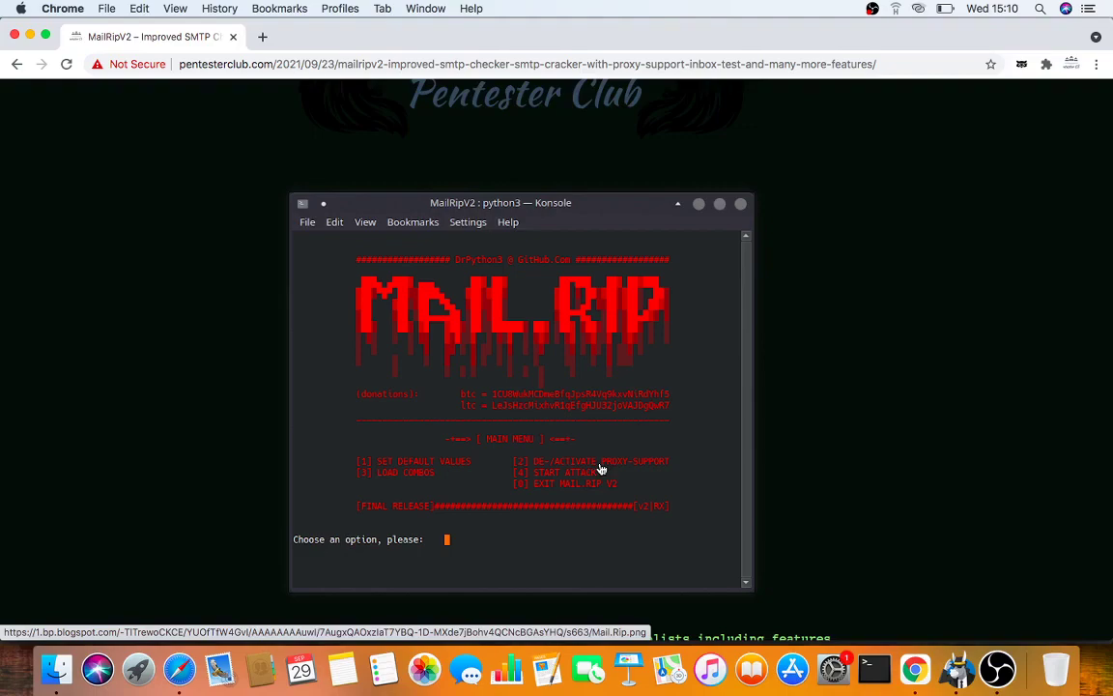
Launch VirtualBox, dismiss the update notice and start the Kali Linux VM
{"action": "left_click", "coordinate": [137, 672]}
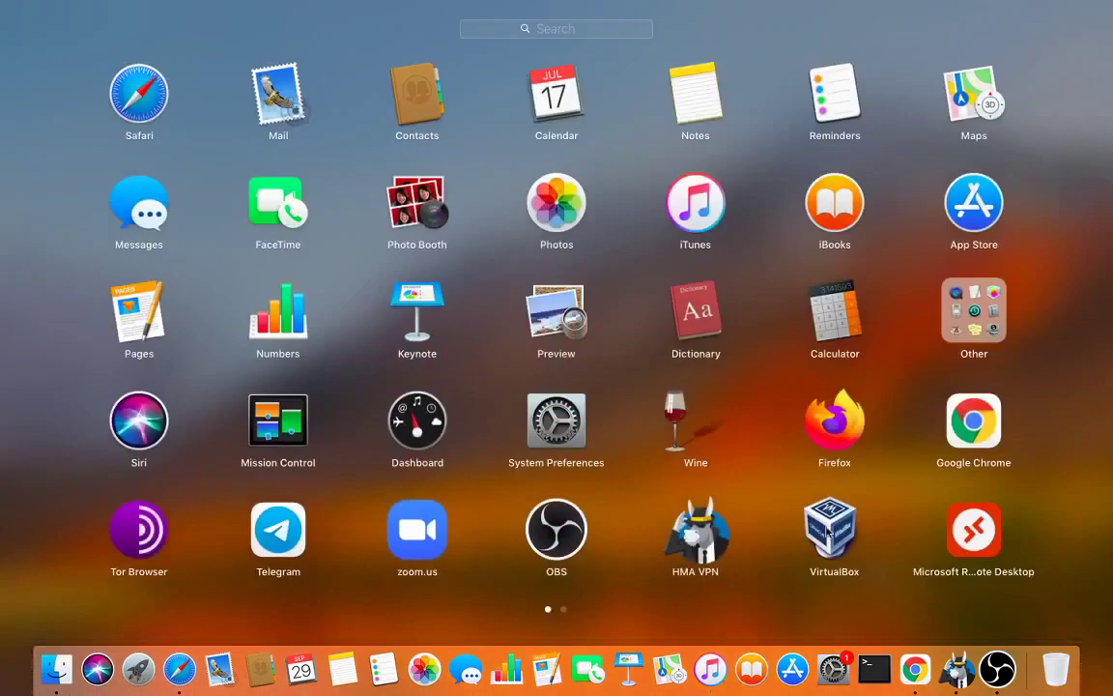
{"action": "left_click", "coordinate": [826, 532]}
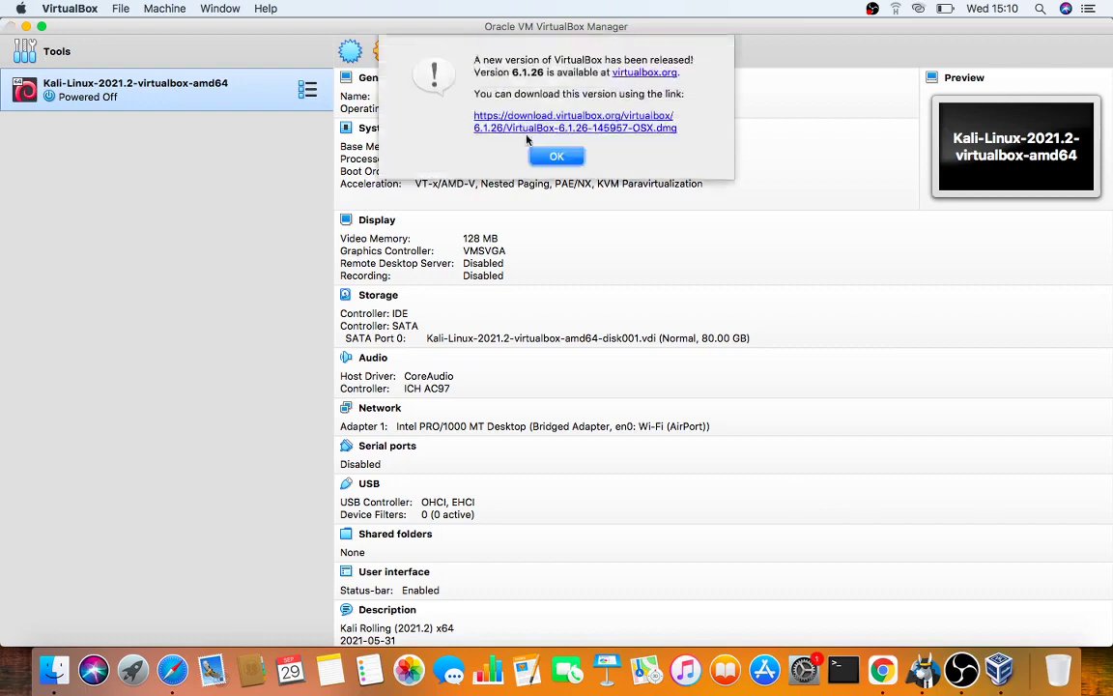
{"action": "left_click", "coordinate": [567, 154]}
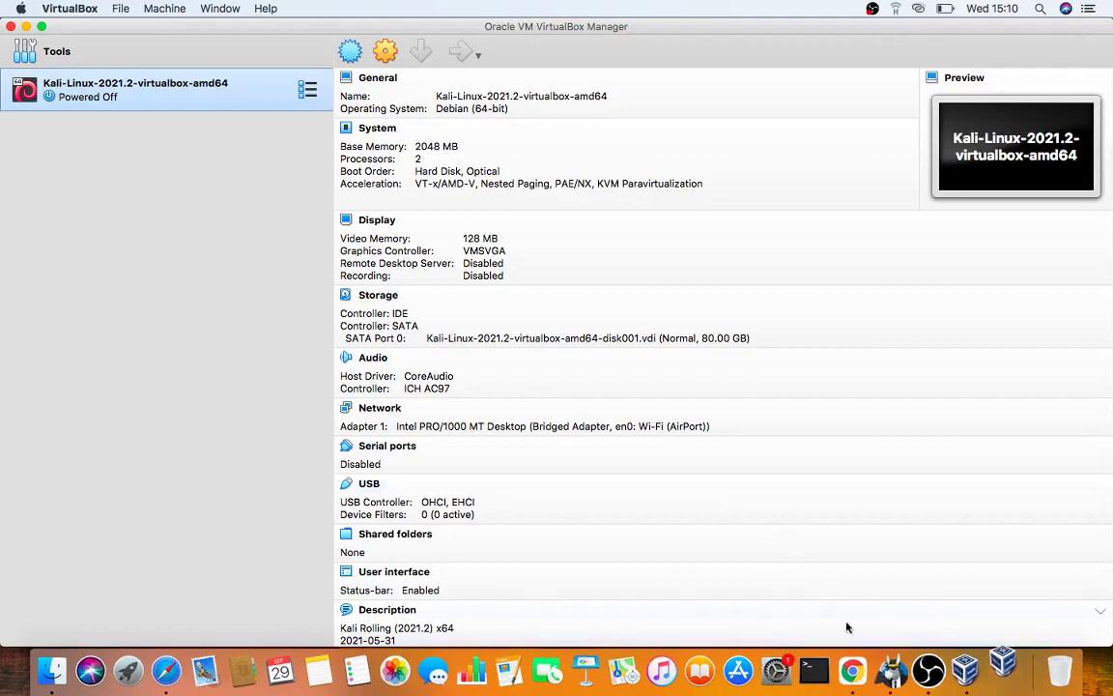
{"action": "left_click", "coordinate": [852, 670]}
Scroll down the article and follow the Download MailRipV2 GitHub link
{"action": "scroll", "coordinate": [599, 458], "scroll_direction": "down", "scroll_amount": 10}
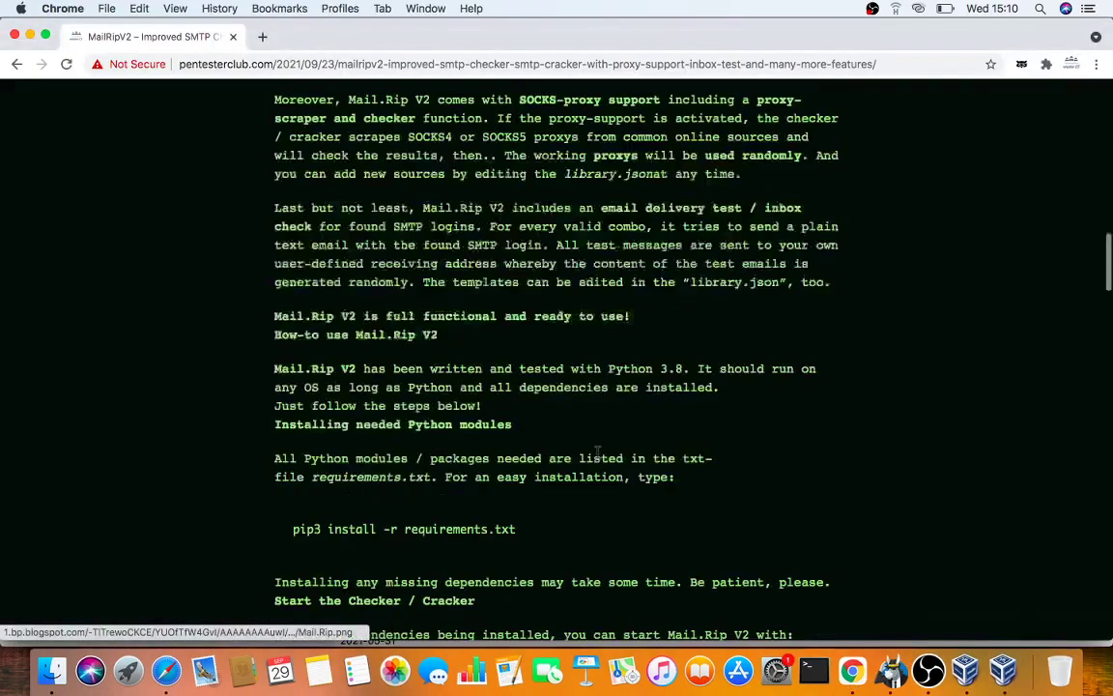
{"action": "scroll", "coordinate": [598, 453], "scroll_direction": "down", "scroll_amount": 5}
{"action": "scroll", "coordinate": [597, 452], "scroll_direction": "down", "scroll_amount": 3}
{"action": "scroll", "coordinate": [597, 453], "scroll_direction": "down", "scroll_amount": 4}
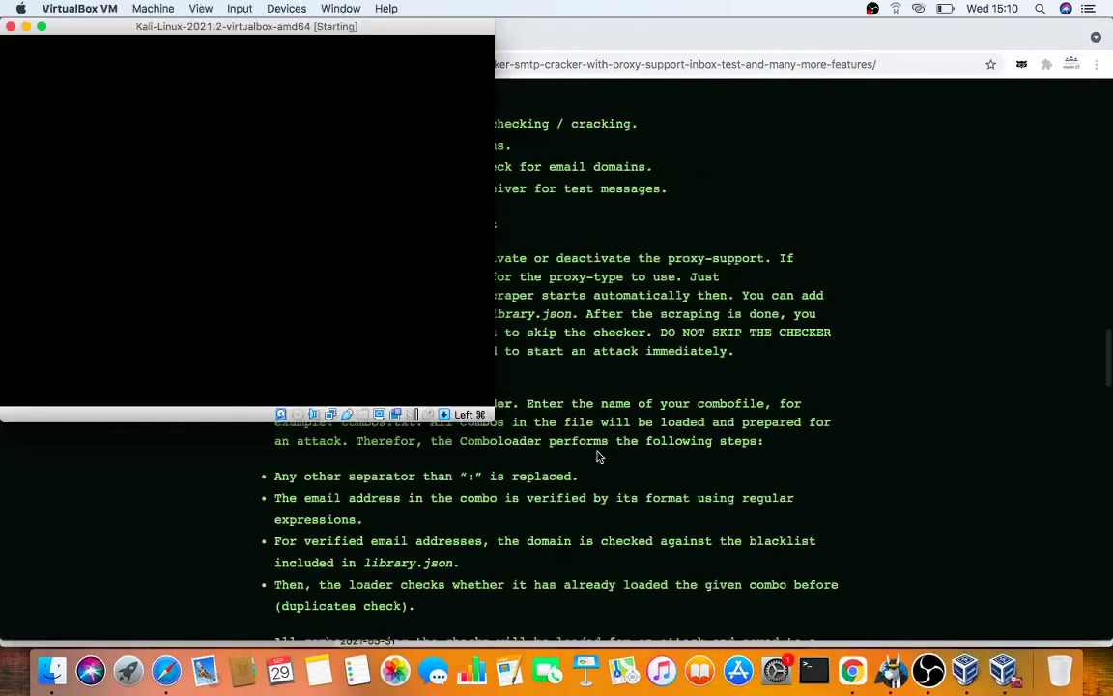
{"action": "scroll", "coordinate": [597, 456], "scroll_direction": "down", "scroll_amount": 8}
{"action": "scroll", "coordinate": [597, 457], "scroll_direction": "down", "scroll_amount": 3}
{"action": "scroll", "coordinate": [598, 456], "scroll_direction": "down", "scroll_amount": 7}
{"action": "scroll", "coordinate": [598, 456], "scroll_direction": "down", "scroll_amount": 8}
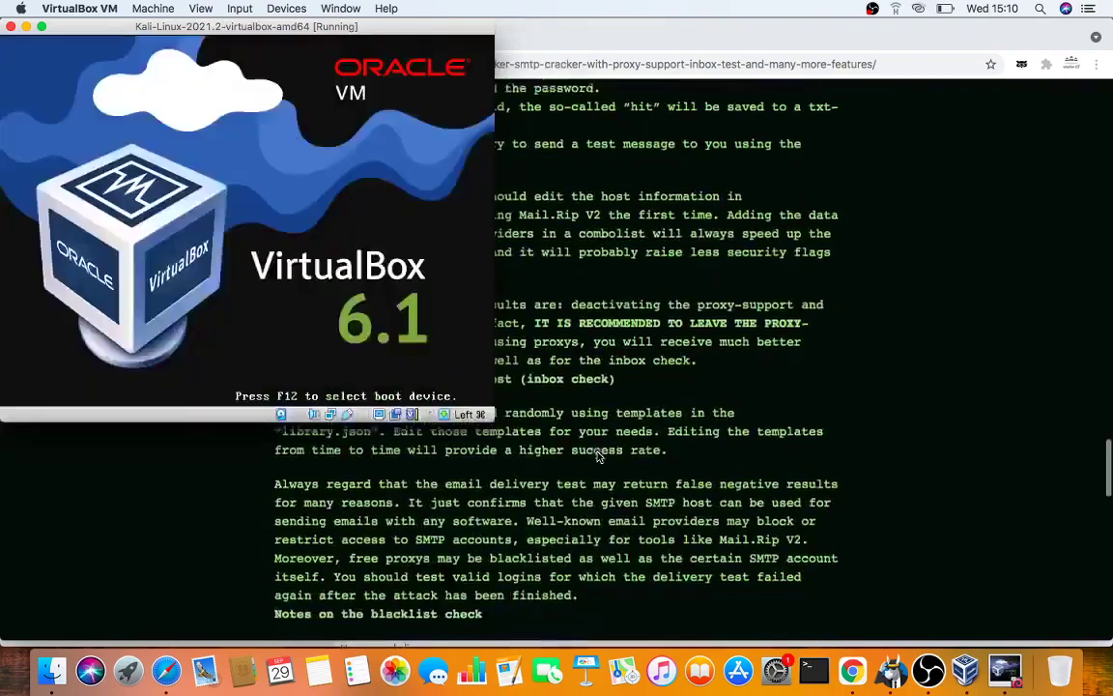
{"action": "scroll", "coordinate": [597, 456], "scroll_direction": "down", "scroll_amount": 7}
{"action": "scroll", "coordinate": [597, 456], "scroll_direction": "down", "scroll_amount": 4}
{"action": "scroll", "coordinate": [599, 456], "scroll_direction": "down", "scroll_amount": 4}
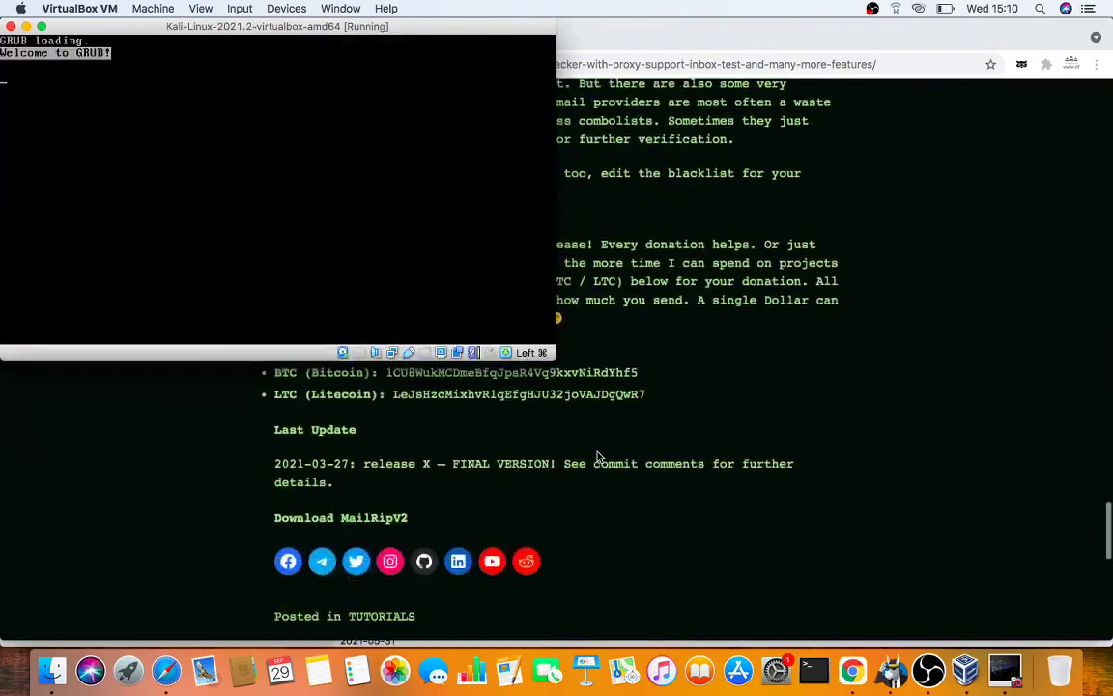
{"action": "left_click", "coordinate": [345, 523]}
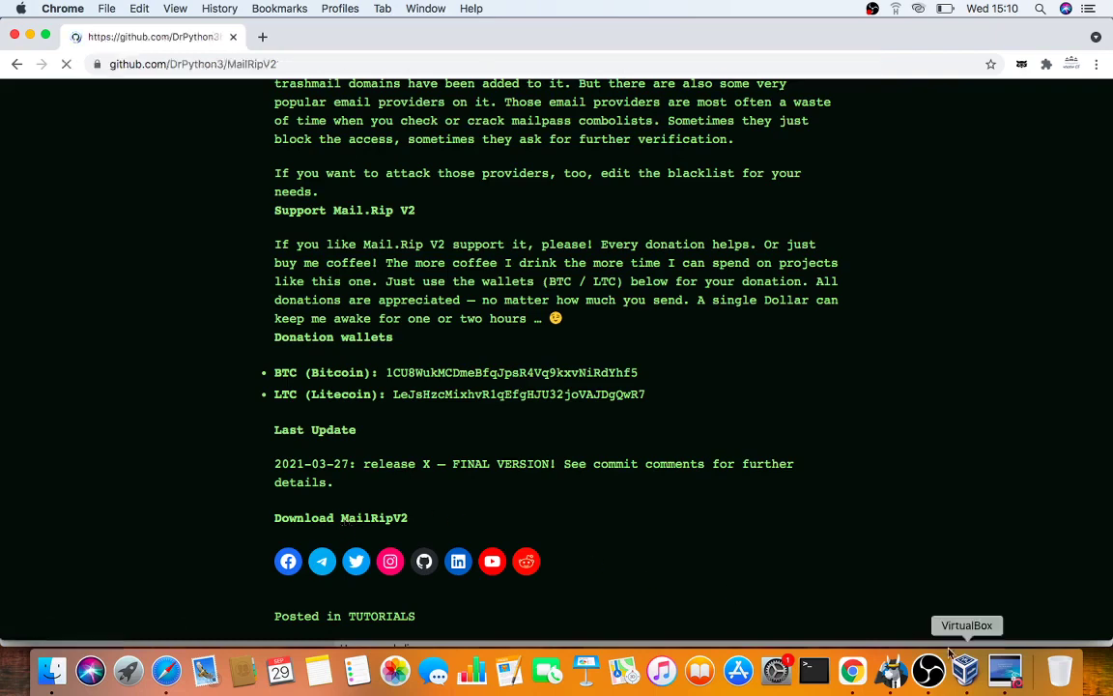
Dismiss the integration notice and log into Kali as user kali with the account password
{"action": "left_click", "coordinate": [1005, 682]}
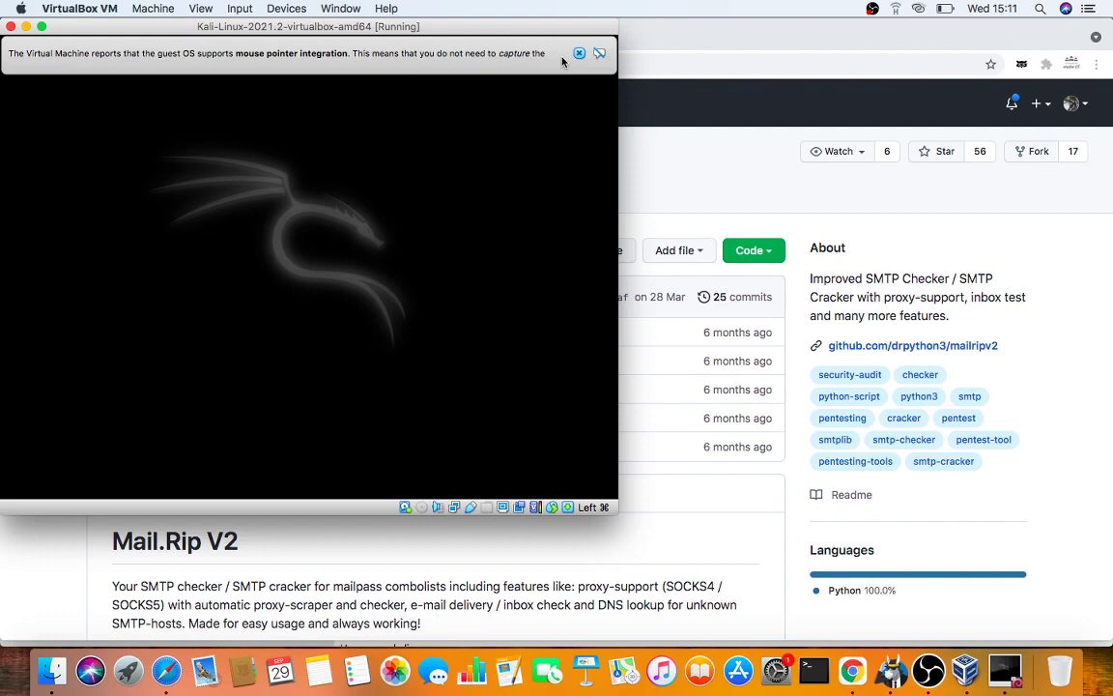
{"action": "left_click", "coordinate": [579, 53]}
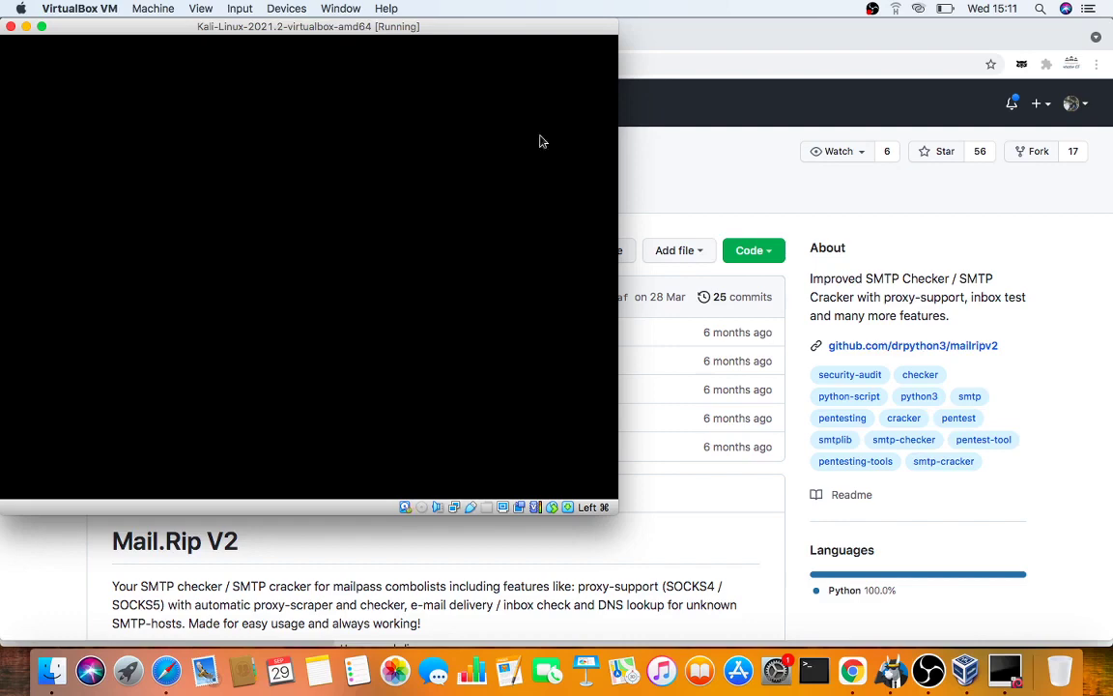
{"action": "type", "text": "ka"}
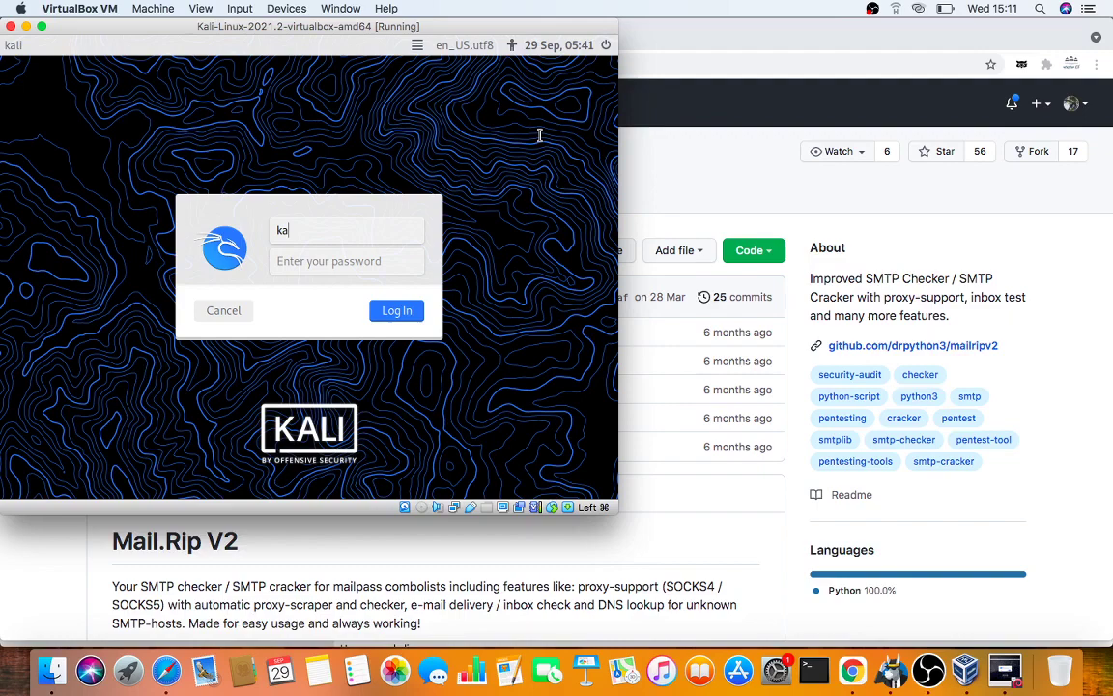
{"action": "type", "text": "li"}
{"action": "key", "text": "Tab"}
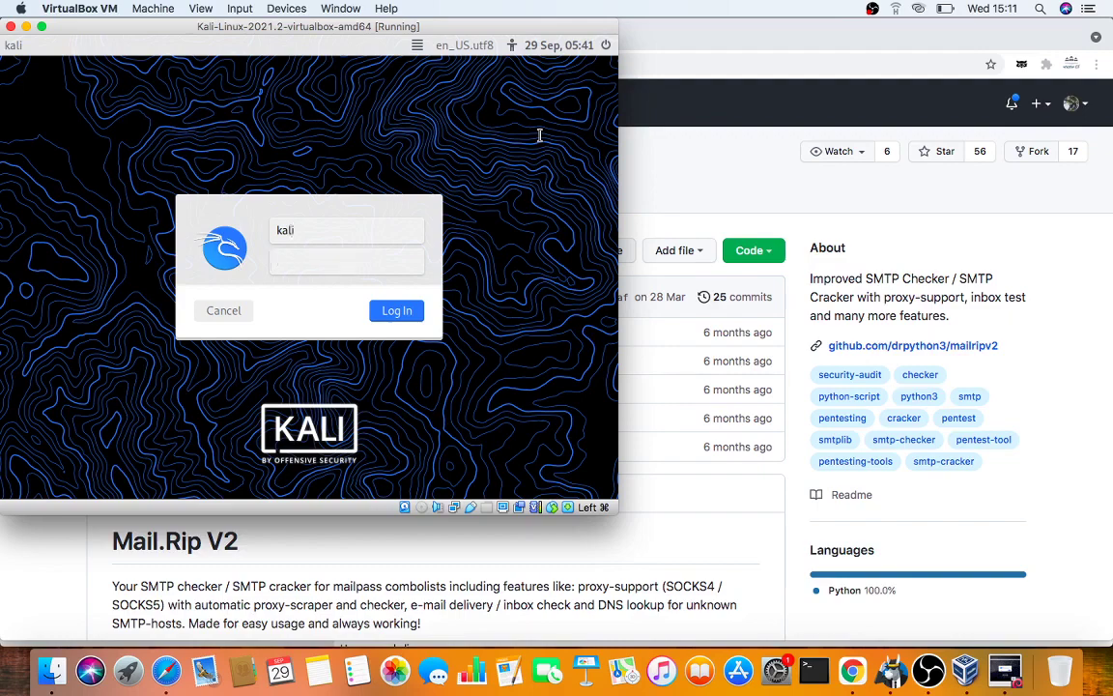
{"action": "type", "text": "kali"}
{"action": "key", "text": "Return"}
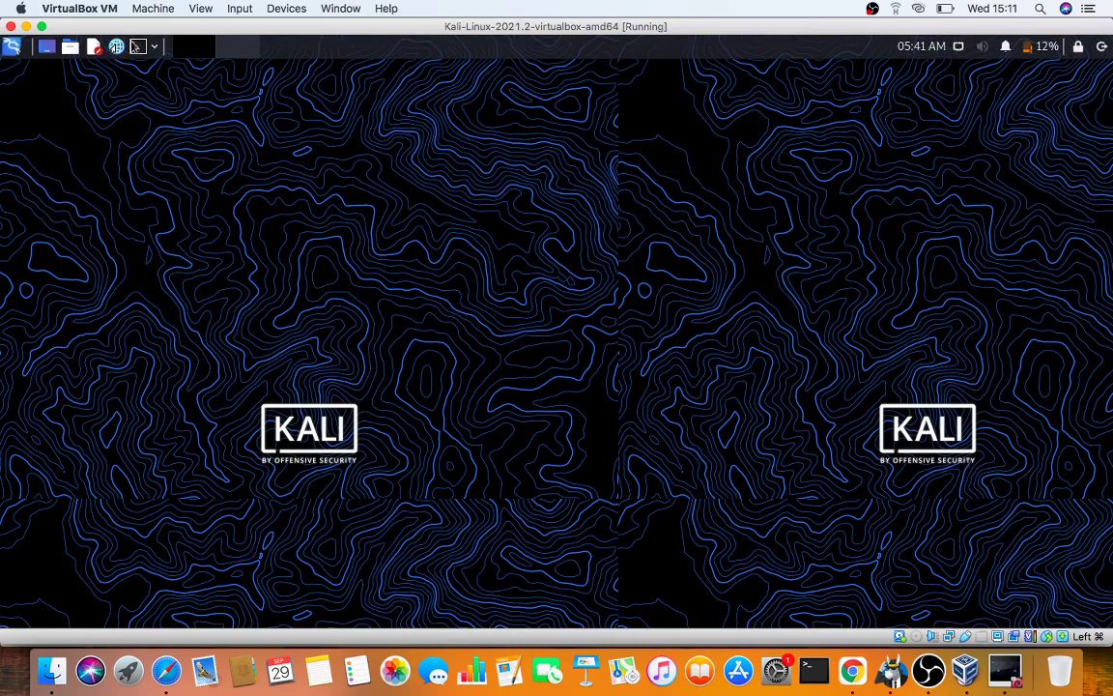
Open a Kali terminal and select the MailRipV2 repository URL in Chrome
{"action": "key", "text": "ctrl+alt+t"}
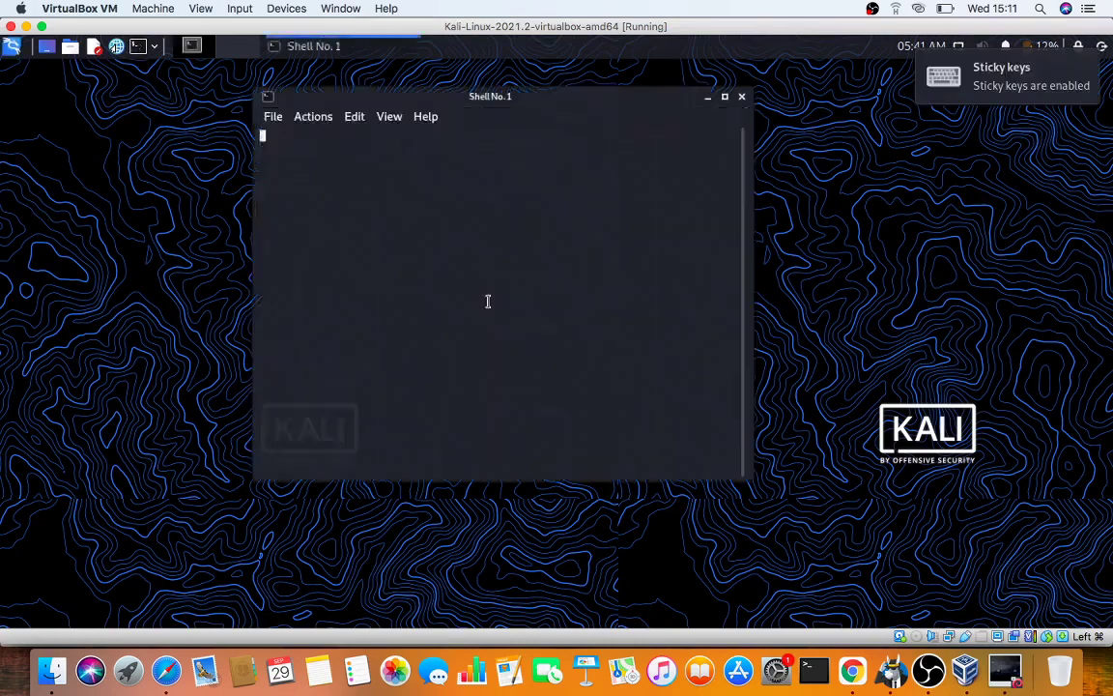
{"action": "left_click", "coordinate": [851, 670]}
{"action": "left_click", "coordinate": [302, 65]}
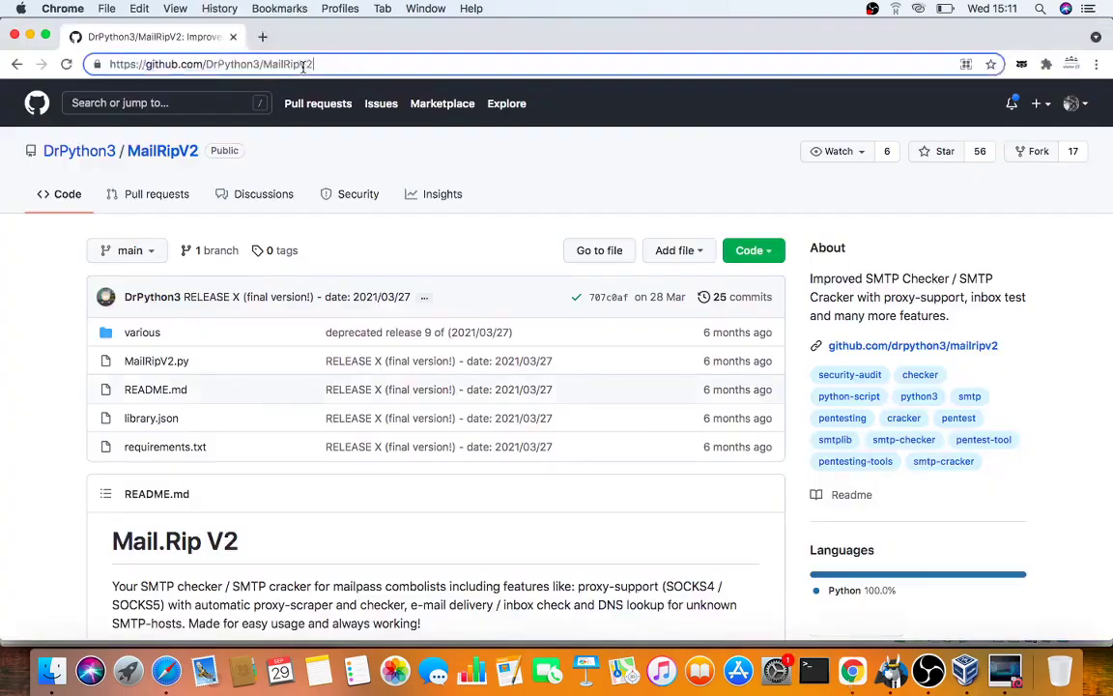
{"action": "triple_click", "coordinate": [303, 65]}
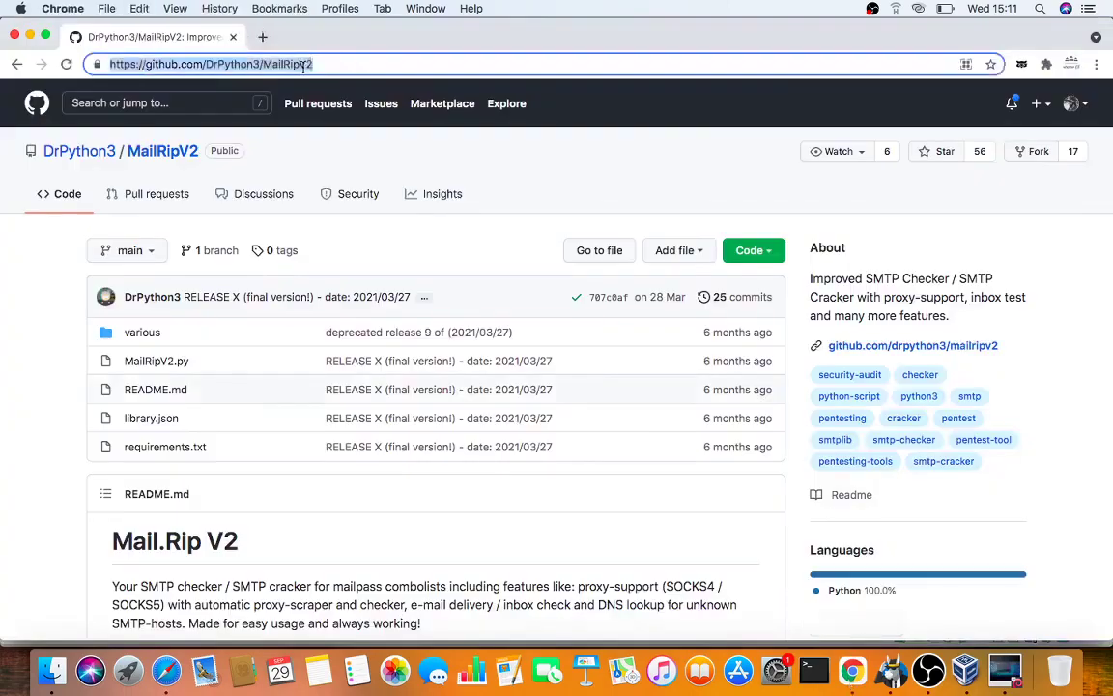
Run git clone with the pasted MailRipV2 URL, then type cd MailRipV2
{"action": "left_click", "coordinate": [1005, 670]}
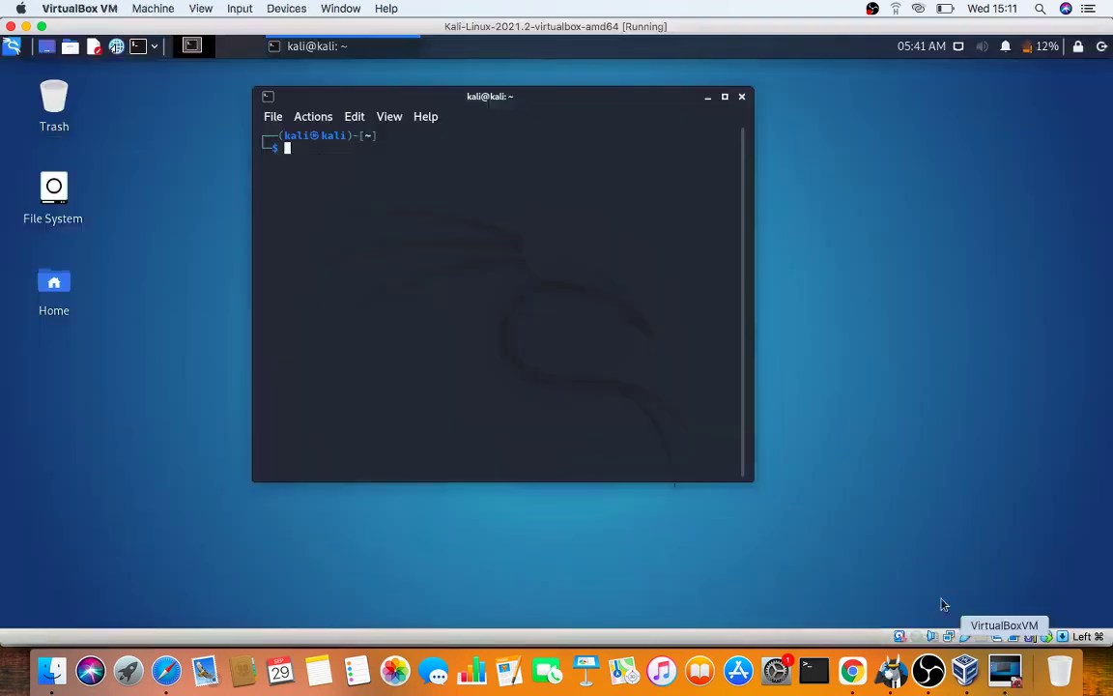
{"action": "type", "text": "git"}
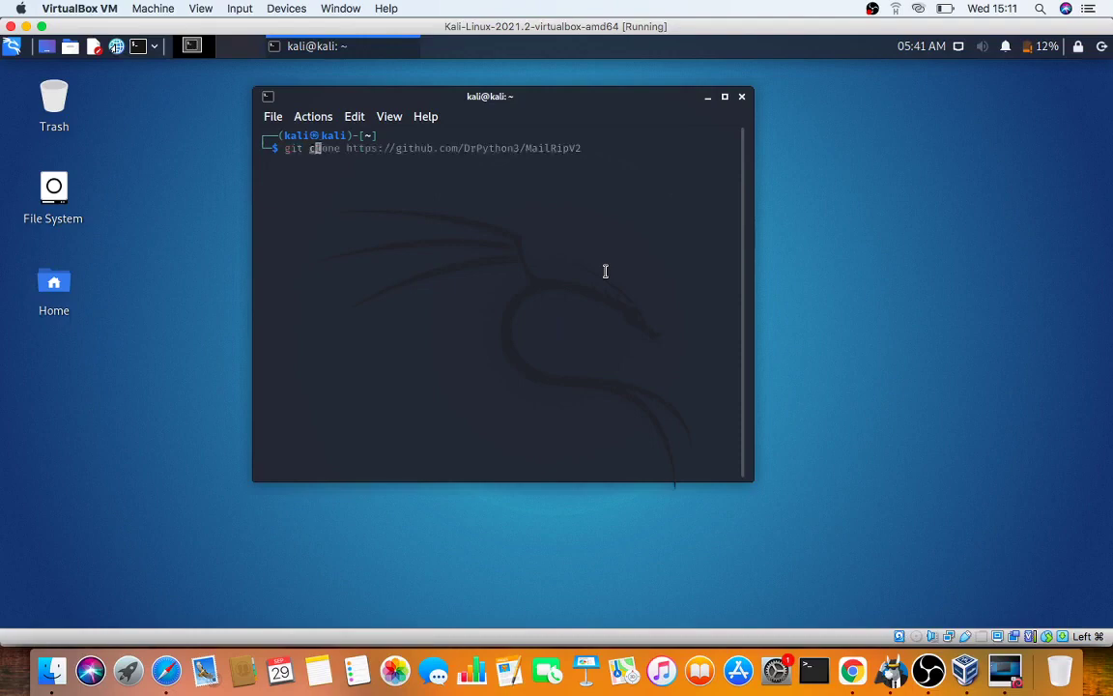
{"action": "type", "text": " clone"}
{"action": "right_click", "coordinate": [605, 271]}
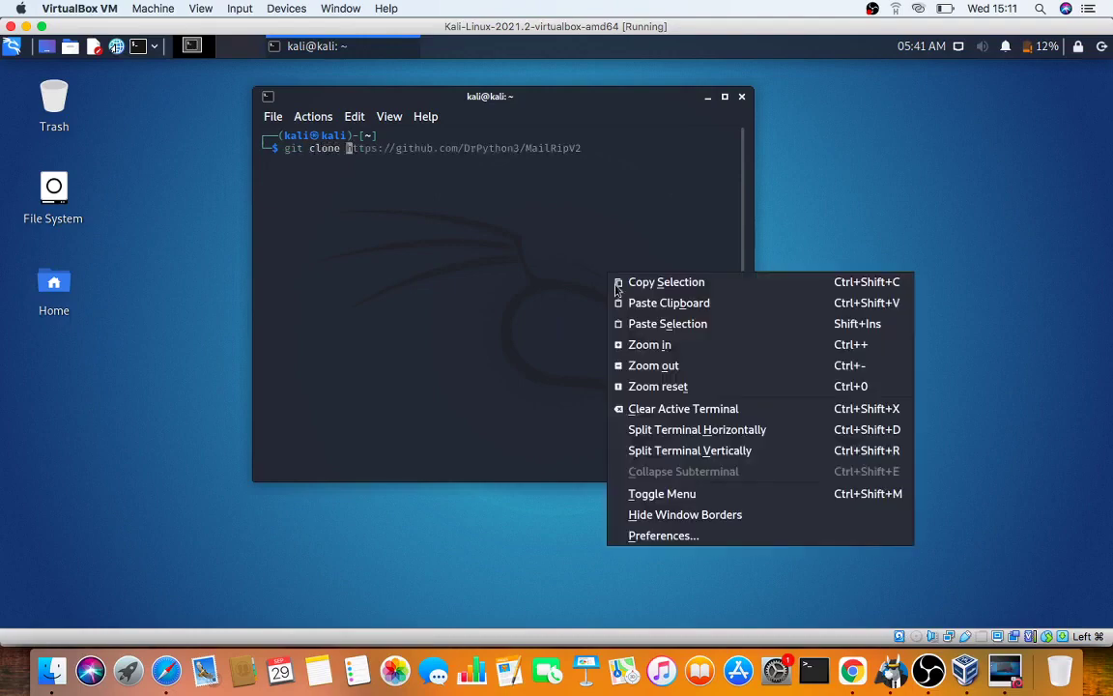
{"action": "left_click", "coordinate": [678, 326]}
{"action": "key", "text": "Return"}
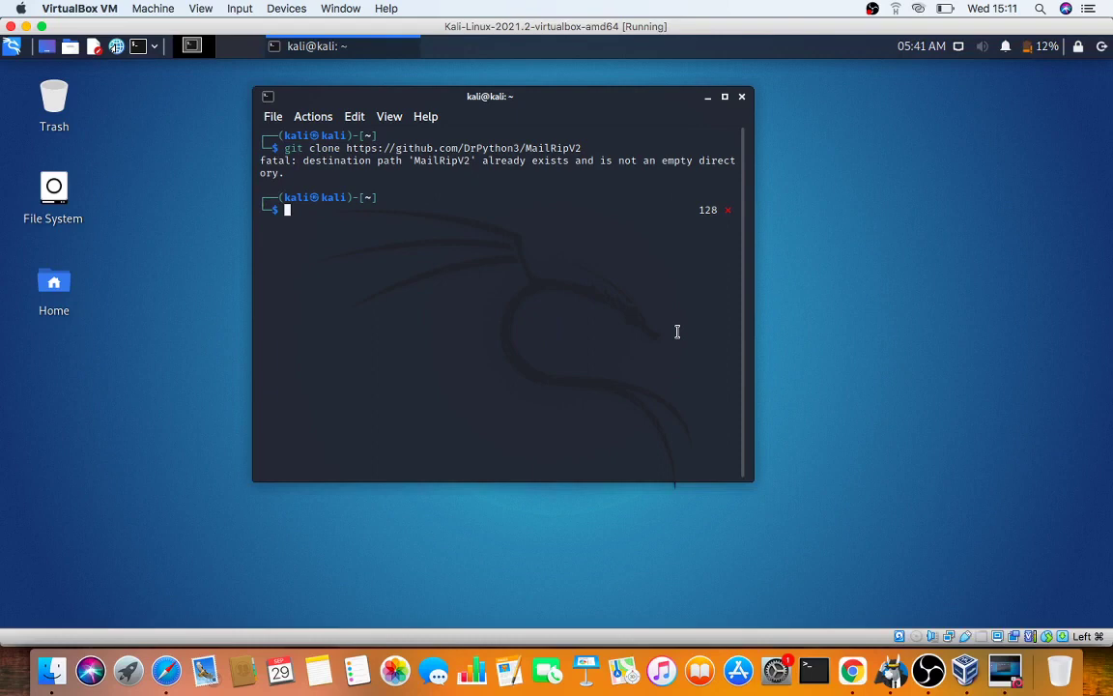
{"action": "type", "text": "cd"}
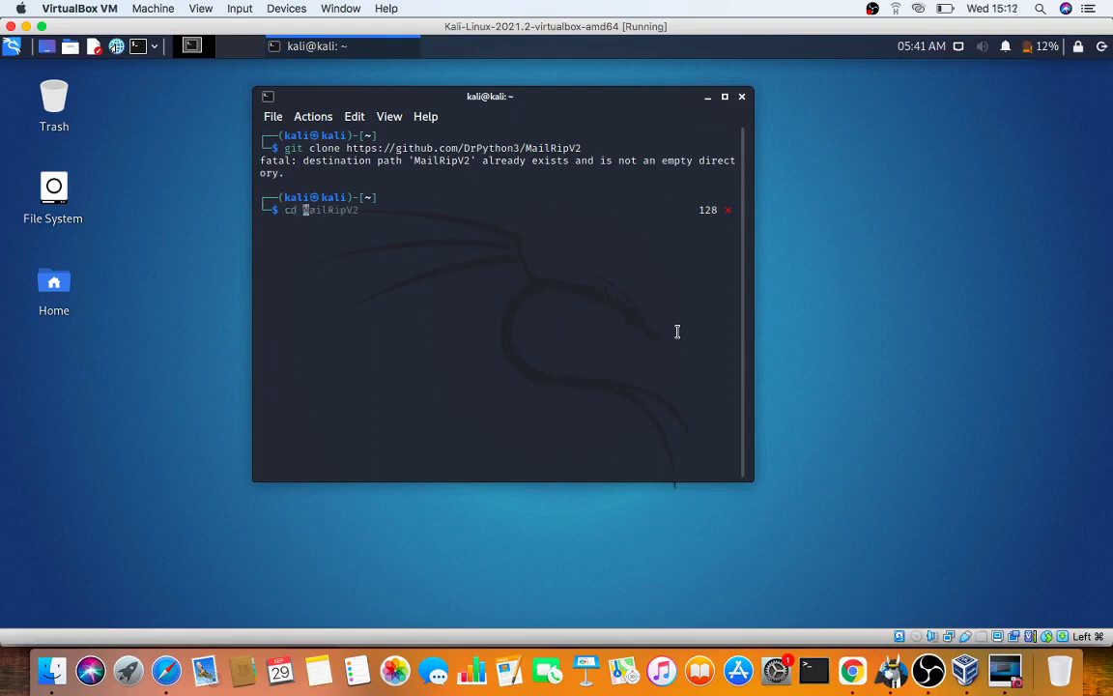
{"action": "key", "text": "Right"}
Enter the MailRipV2 folder and list its files with ls
{"action": "key", "text": "Return"}
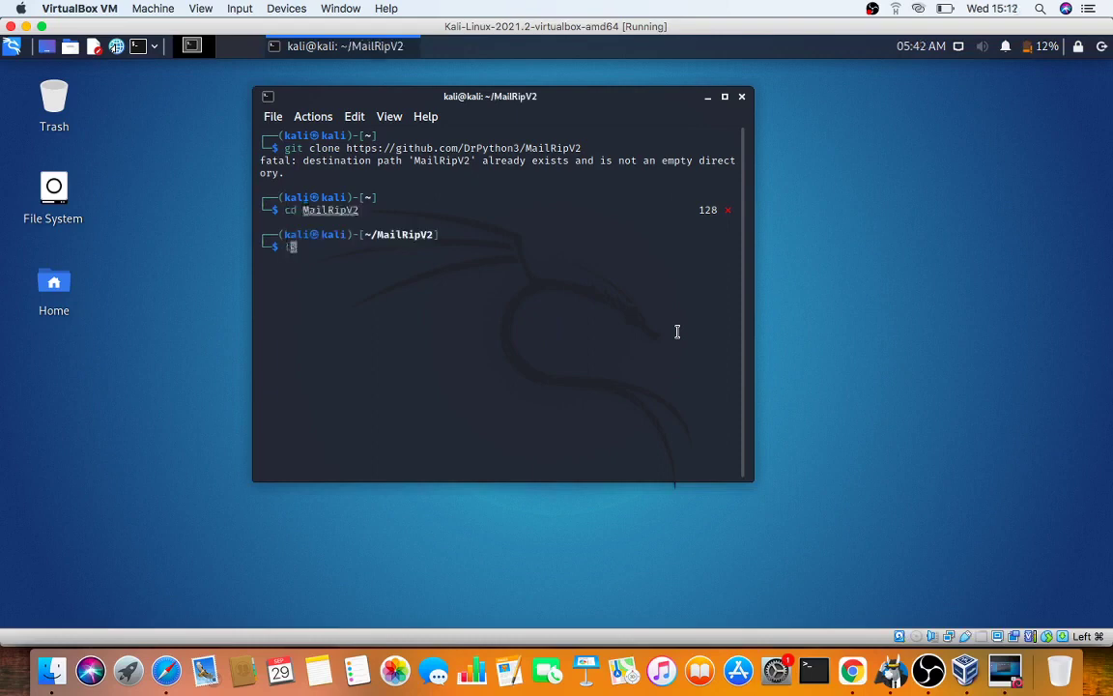
{"action": "type", "text": "ls"}
{"action": "key", "text": "Return"}
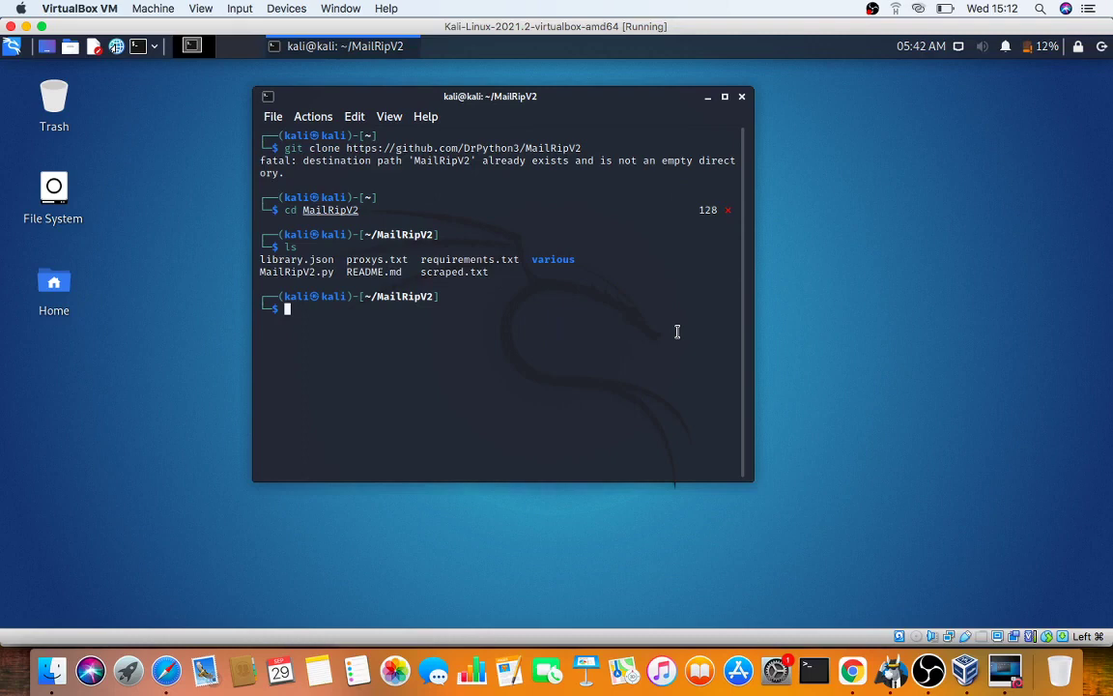
Install the Python dependencies with pip3 install -r requirements.txt
{"action": "type", "text": "pip"}
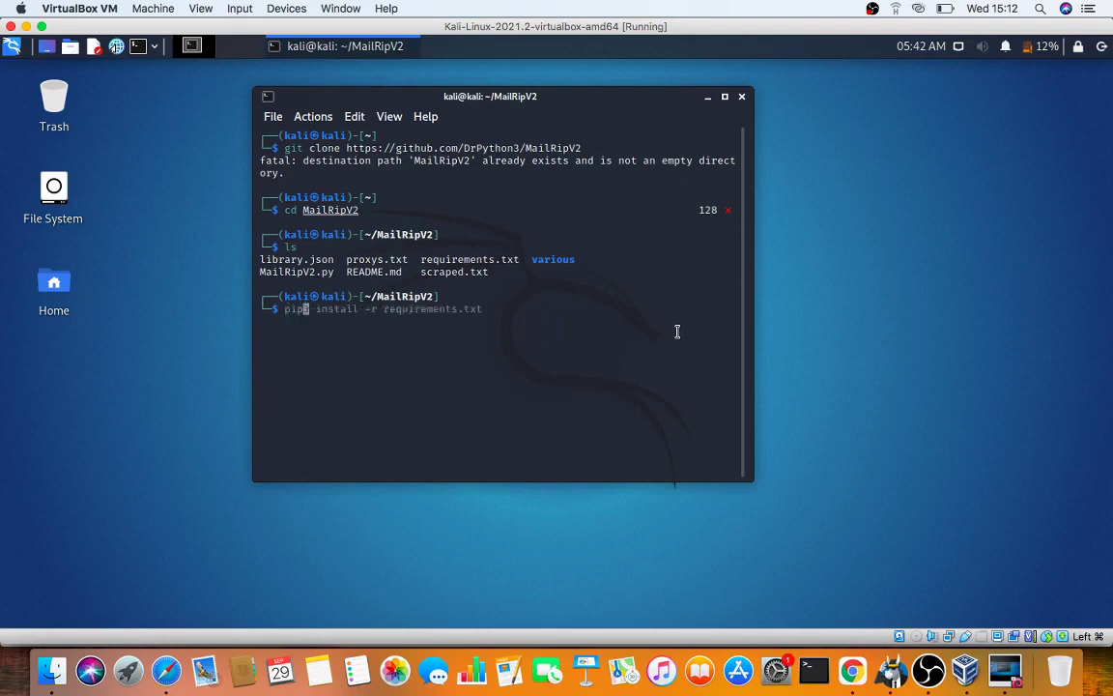
{"action": "key", "text": "Right"}
{"action": "key", "text": "Return"}
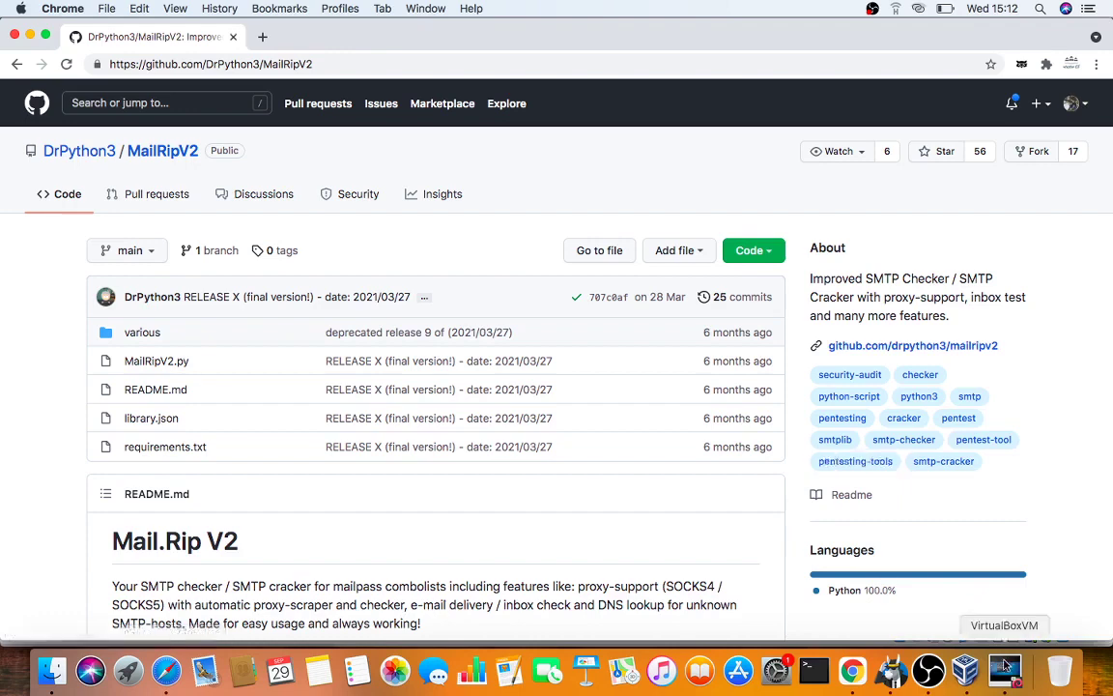
{"action": "left_click", "coordinate": [1005, 667]}
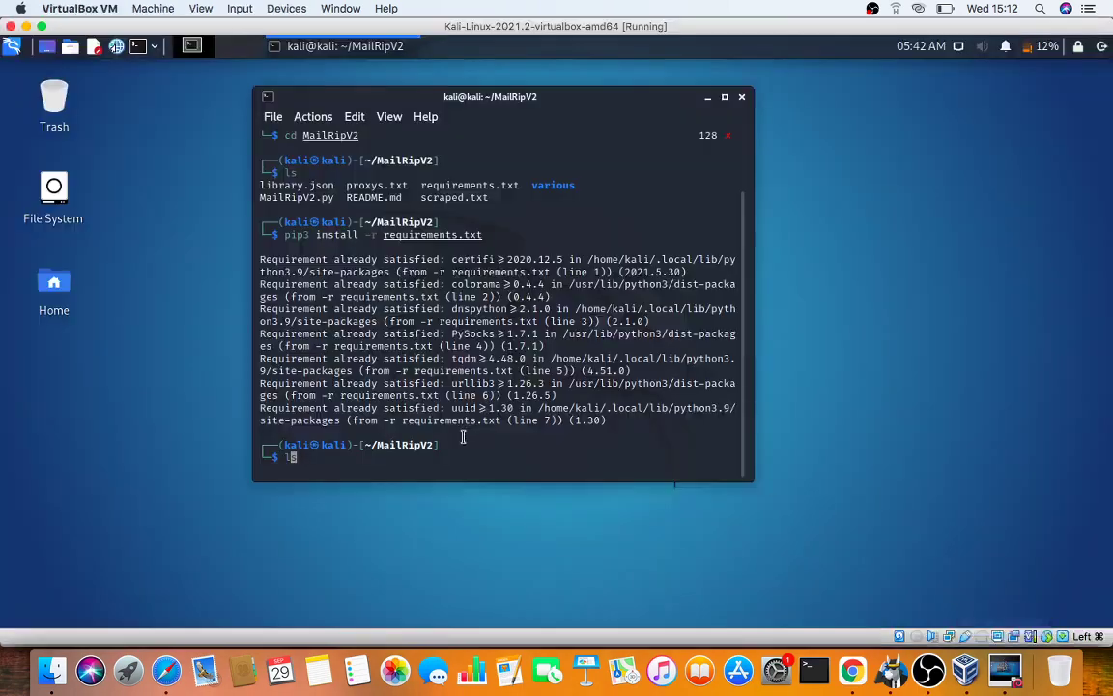
{"action": "key", "text": "BackSpace"}
Run python3 MailRipV2.py from the terminal prompt
{"action": "type", "text": "pi"}
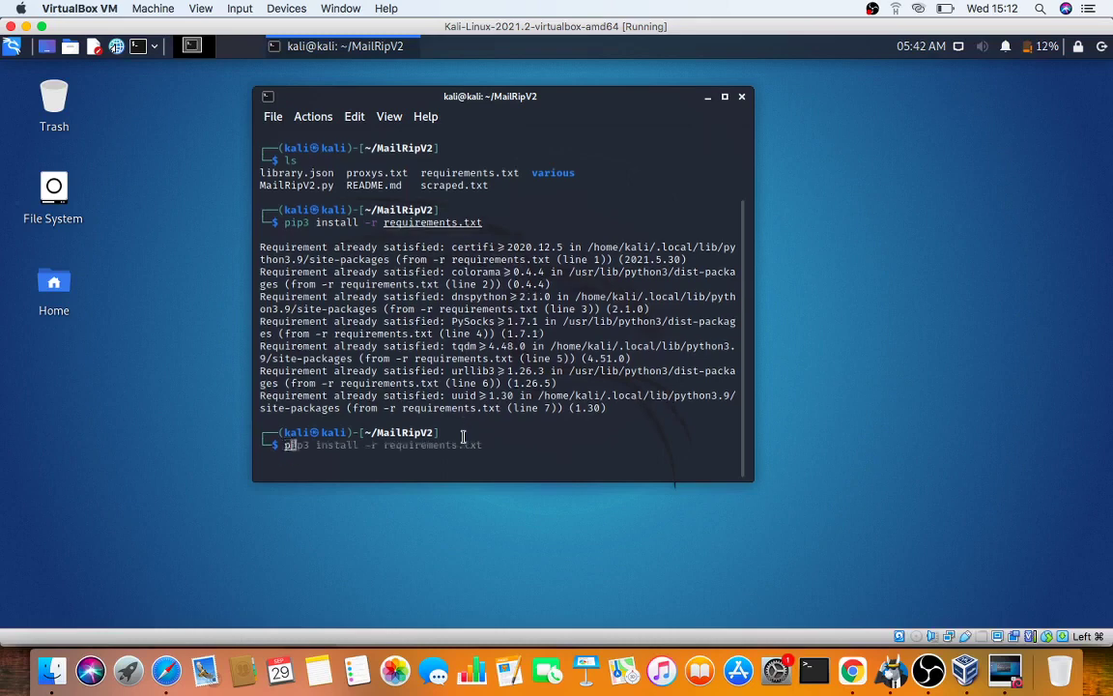
{"action": "key", "text": "BackSpace"}
{"action": "type", "text": "y"}
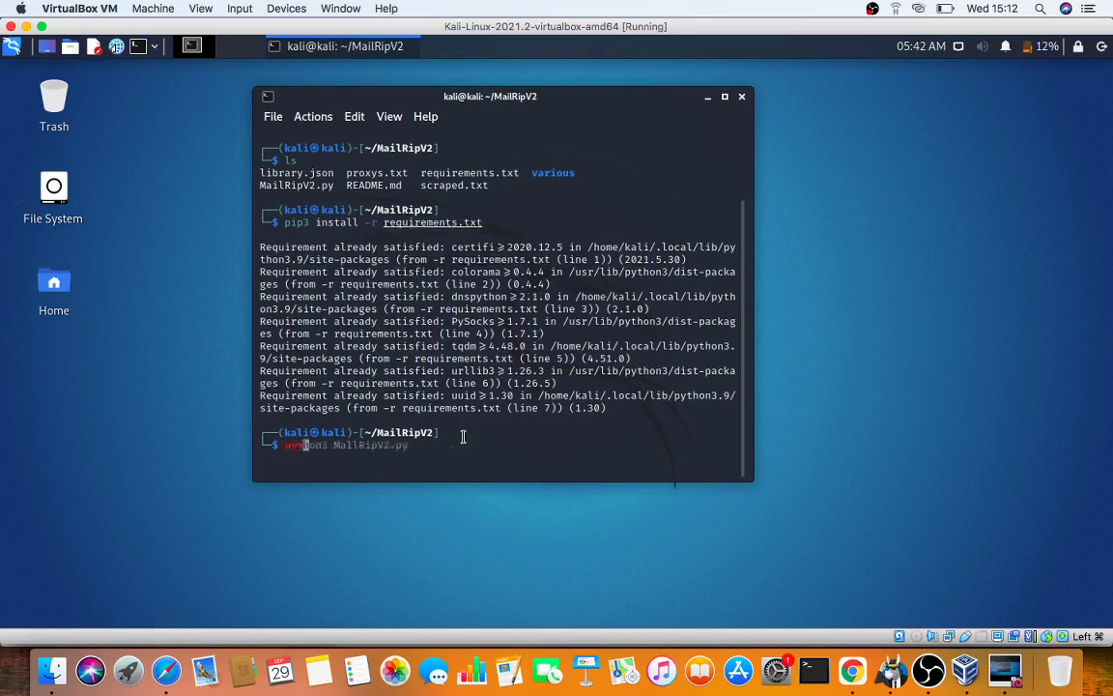
{"action": "key", "text": "Right"}
{"action": "key", "text": "Return"}
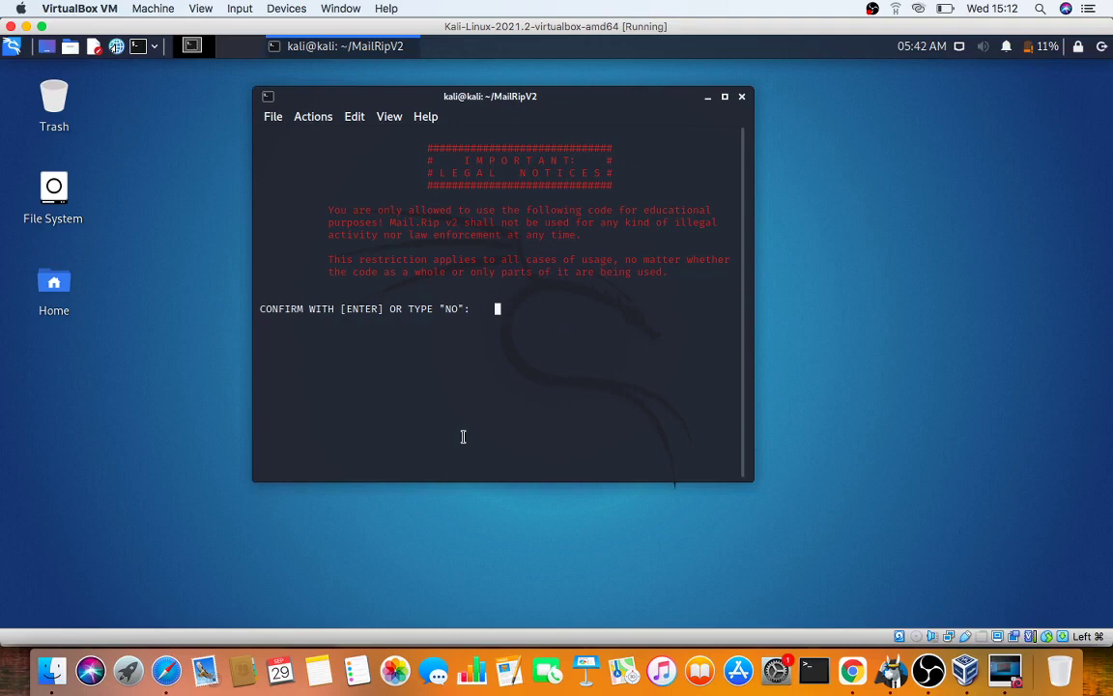
Accept the legal notice and get back to the MAIL.RIP main menu
{"action": "key", "text": "Return"}
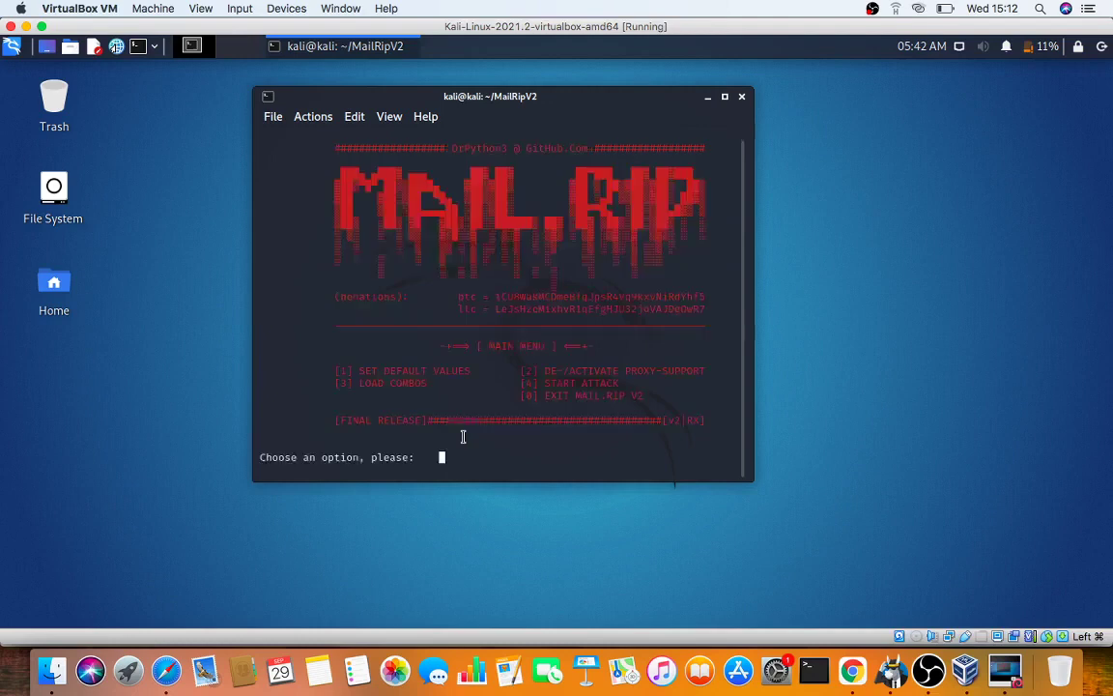
{"action": "type", "text": "q"}
{"action": "key", "text": "Return"}
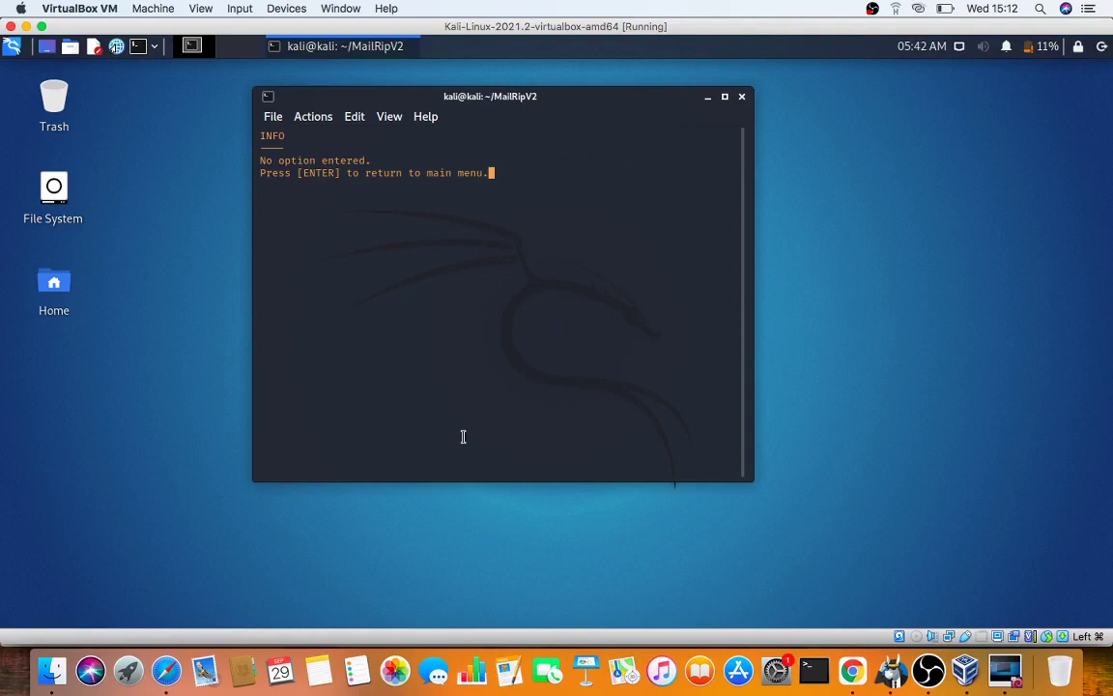
{"action": "key", "text": "Return"}
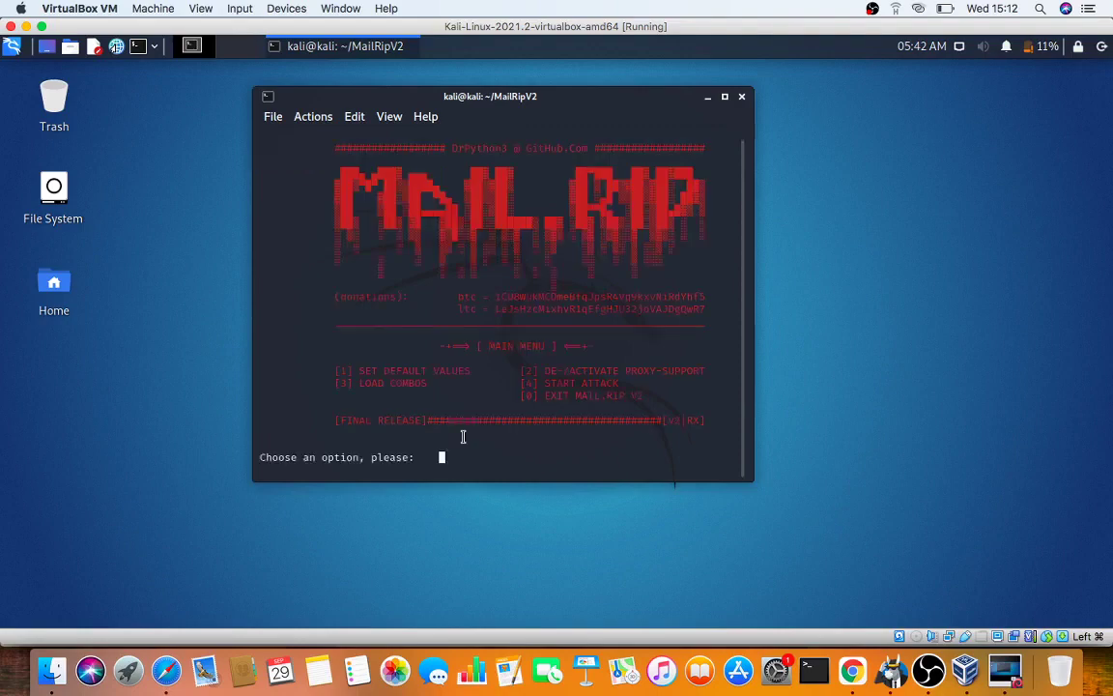
Enable proxy support with option 2, proxy type SOCKS5, skipping the proxy checker
{"action": "type", "text": "2"}
{"action": "key", "text": "Return"}
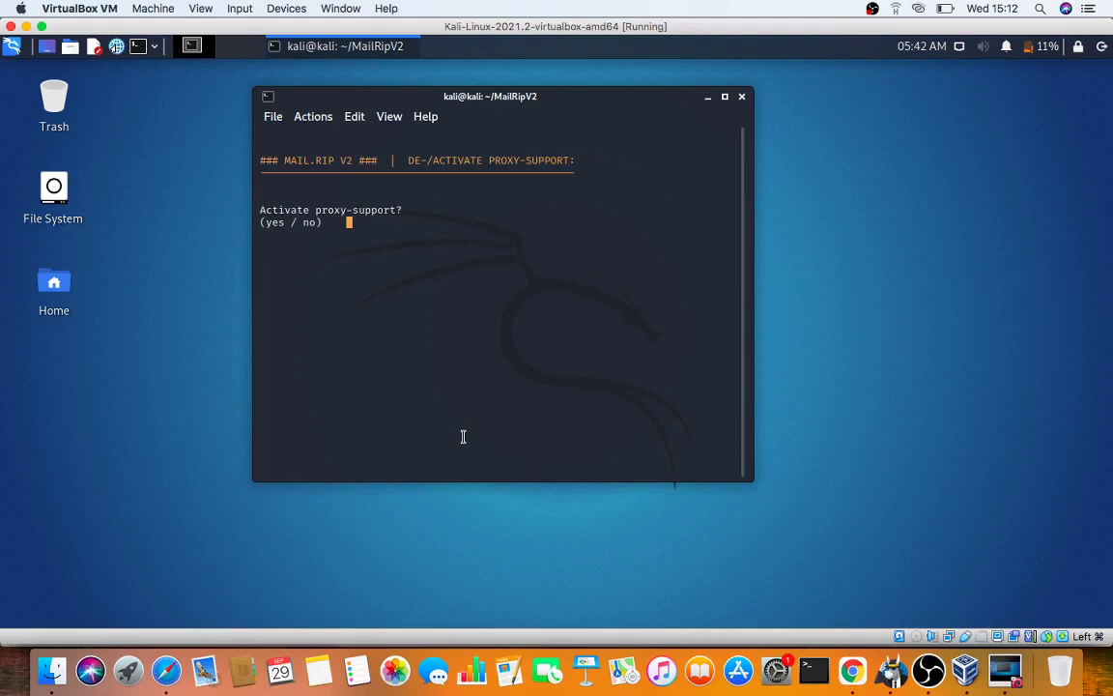
{"action": "type", "text": "y"}
{"action": "key", "text": "Return"}
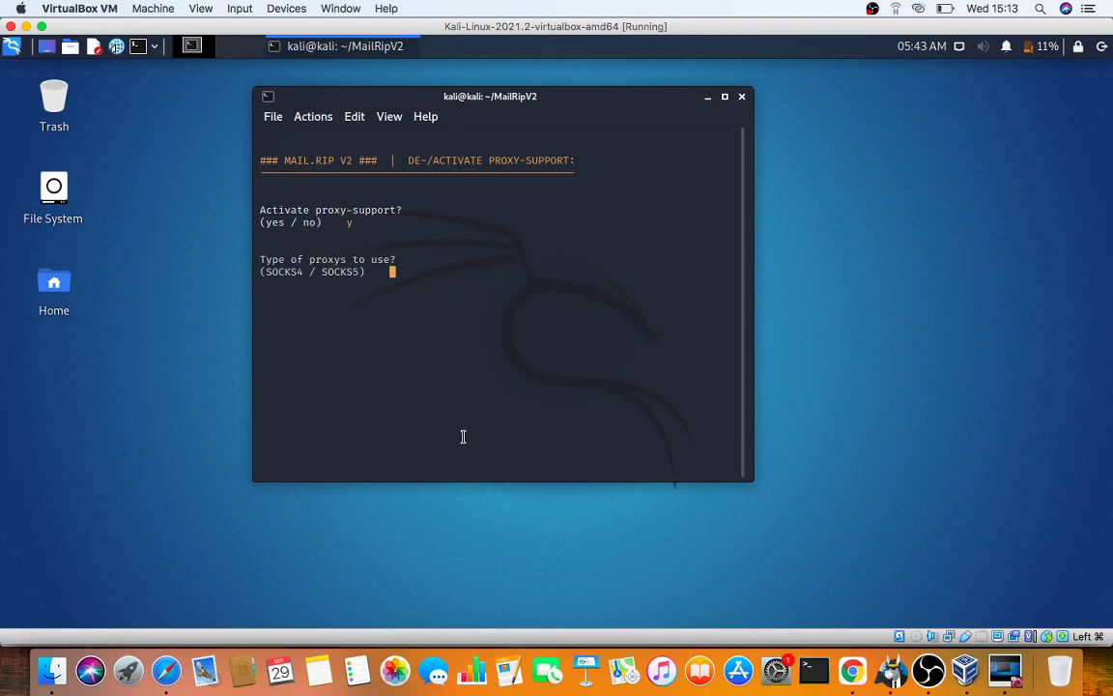
{"action": "type", "text": "S"}
{"action": "type", "text": "O"}
{"action": "type", "text": "CK"}
{"action": "type", "text": "S"}
{"action": "type", "text": "5"}
{"action": "key", "text": "Return"}
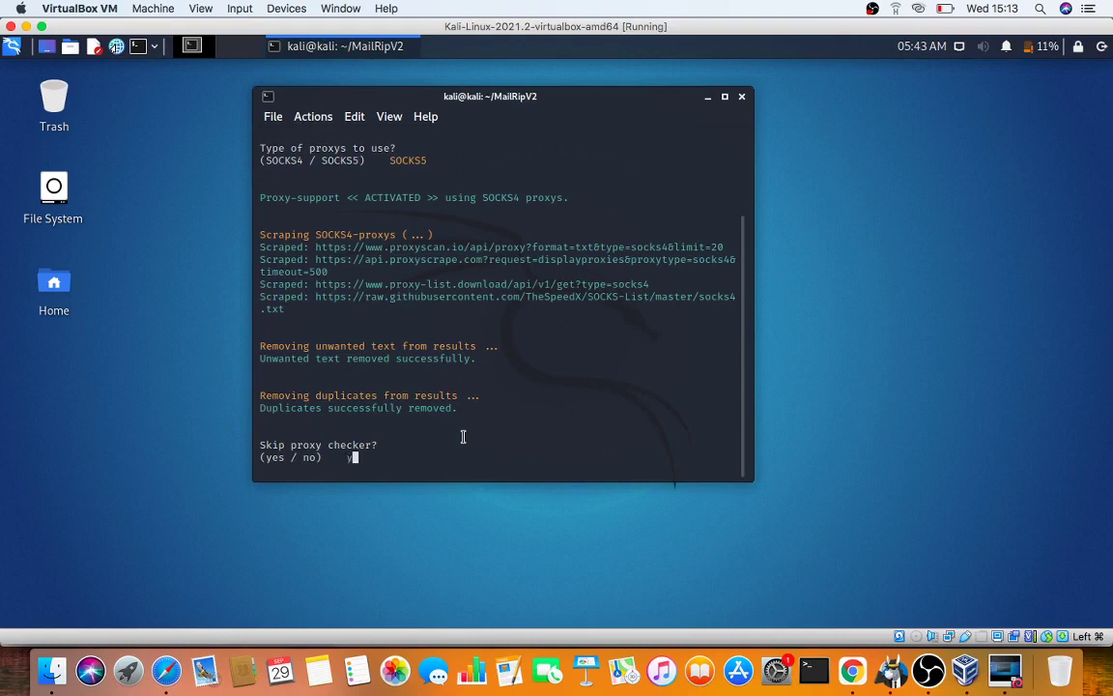
{"action": "type", "text": "yes"}
{"action": "key", "text": "Return"}
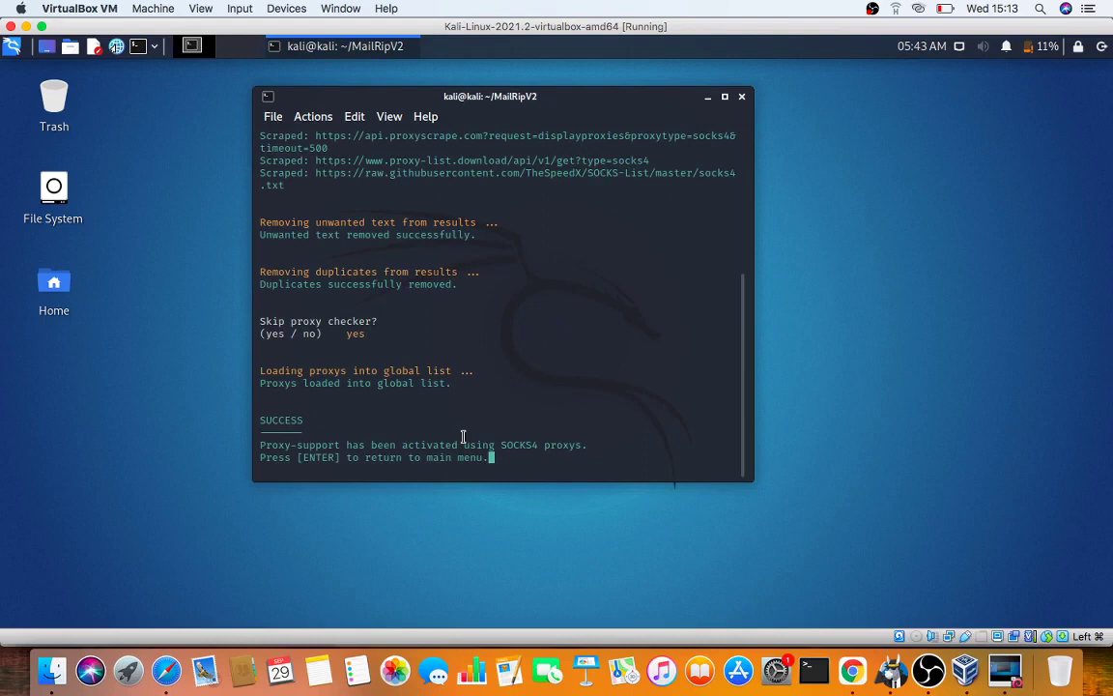
{"action": "key", "text": "Return"}
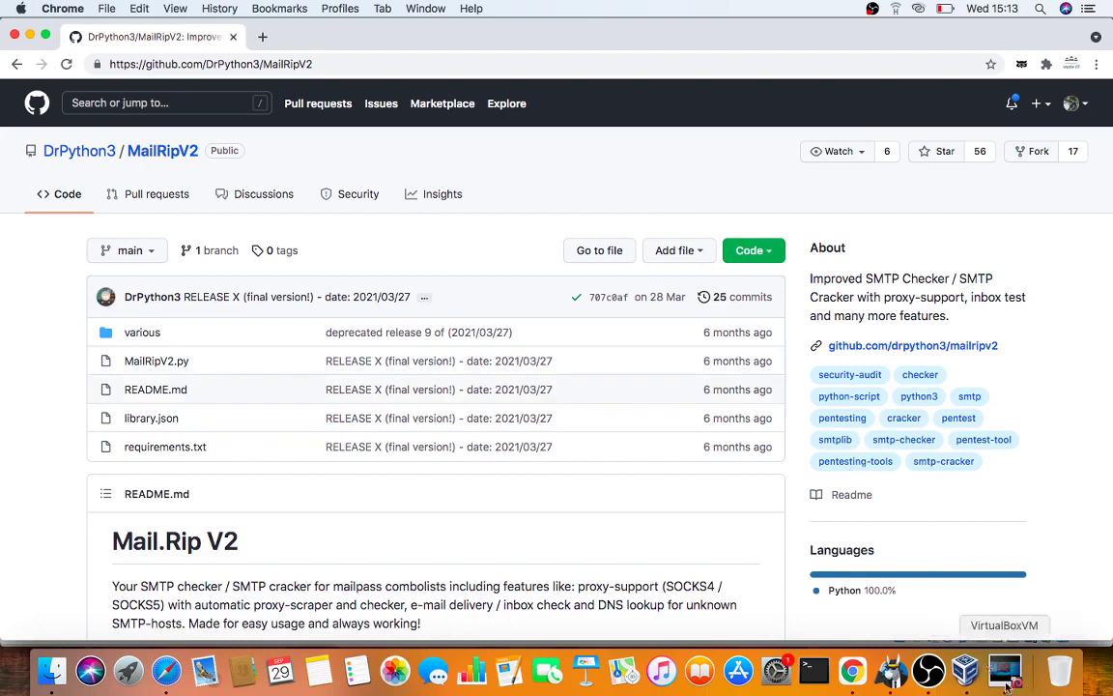
Load combos from combos.txt via option 3, then dismiss the load error
{"action": "left_click", "coordinate": [1005, 669]}
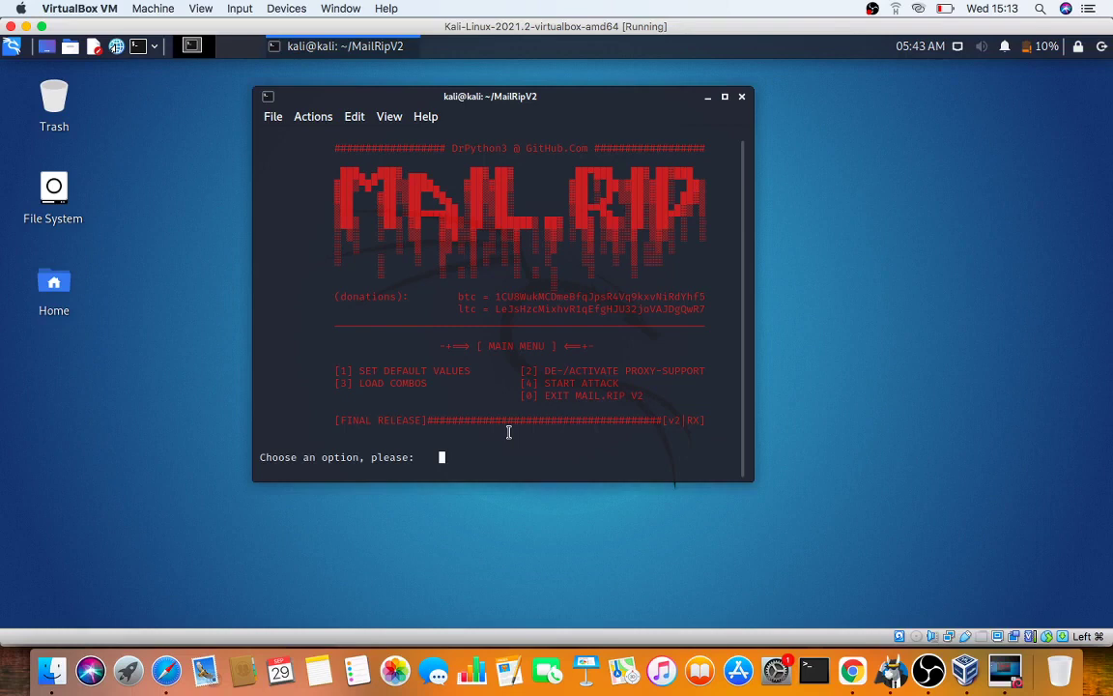
{"action": "type", "text": "3"}
{"action": "key", "text": "Return"}
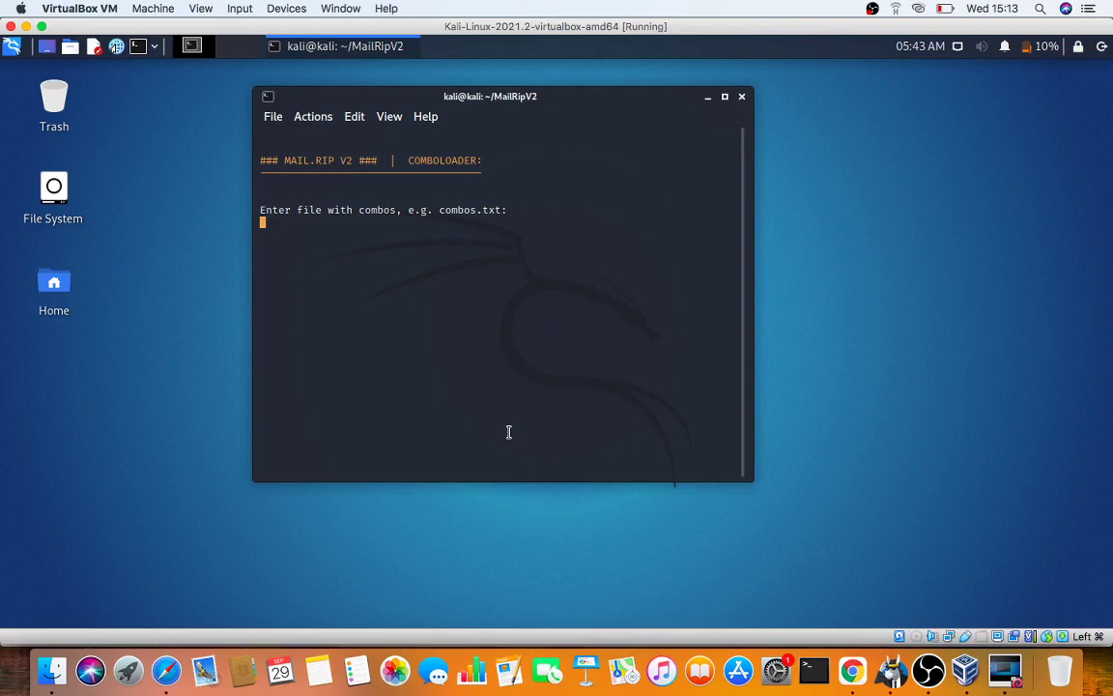
{"action": "type", "text": "combos.txt"}
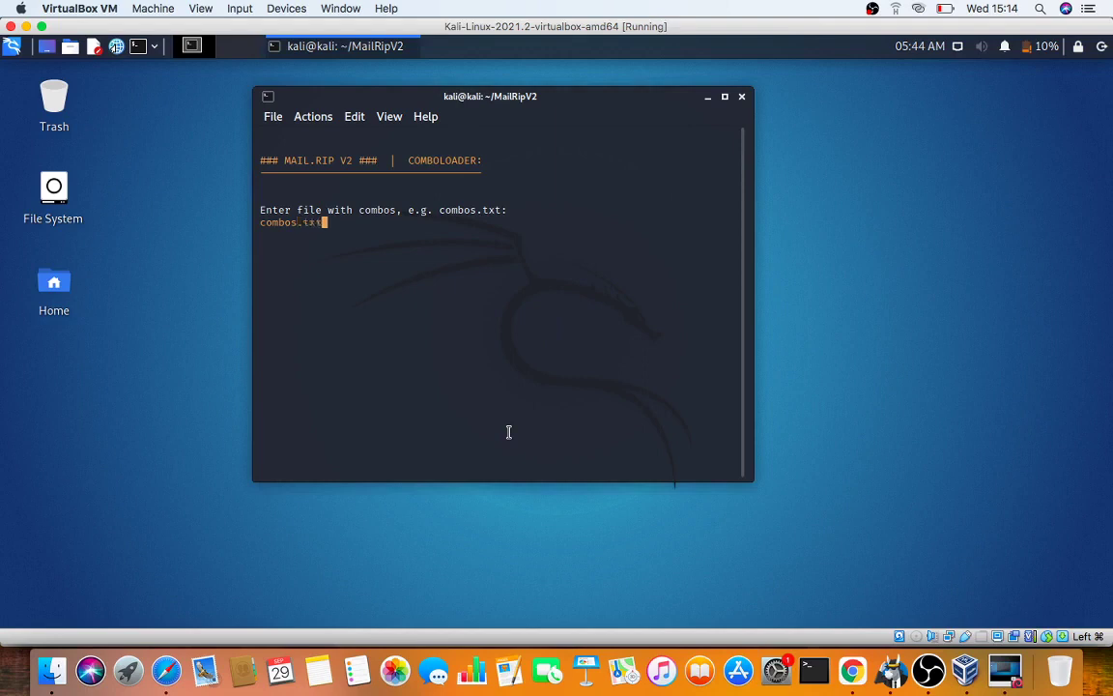
{"action": "key", "text": "Return"}
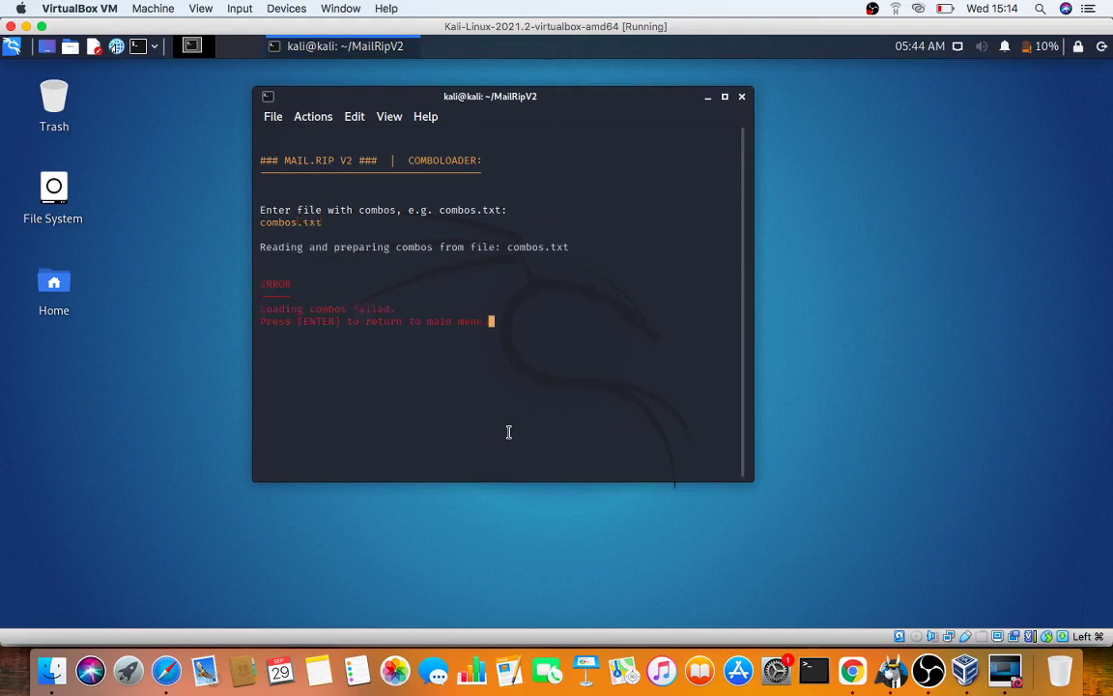
{"action": "key", "text": "Return"}
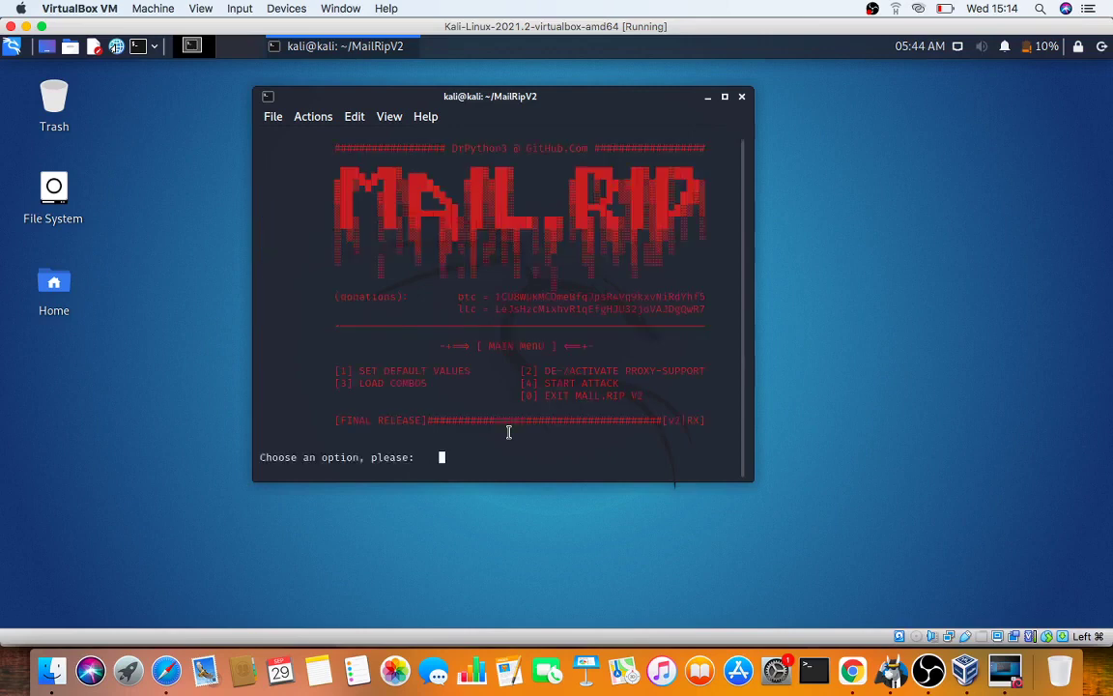
Run the attack with option 4, then quit Mail.Rip with option 0
{"action": "type", "text": "4"}
{"action": "key", "text": "Return"}
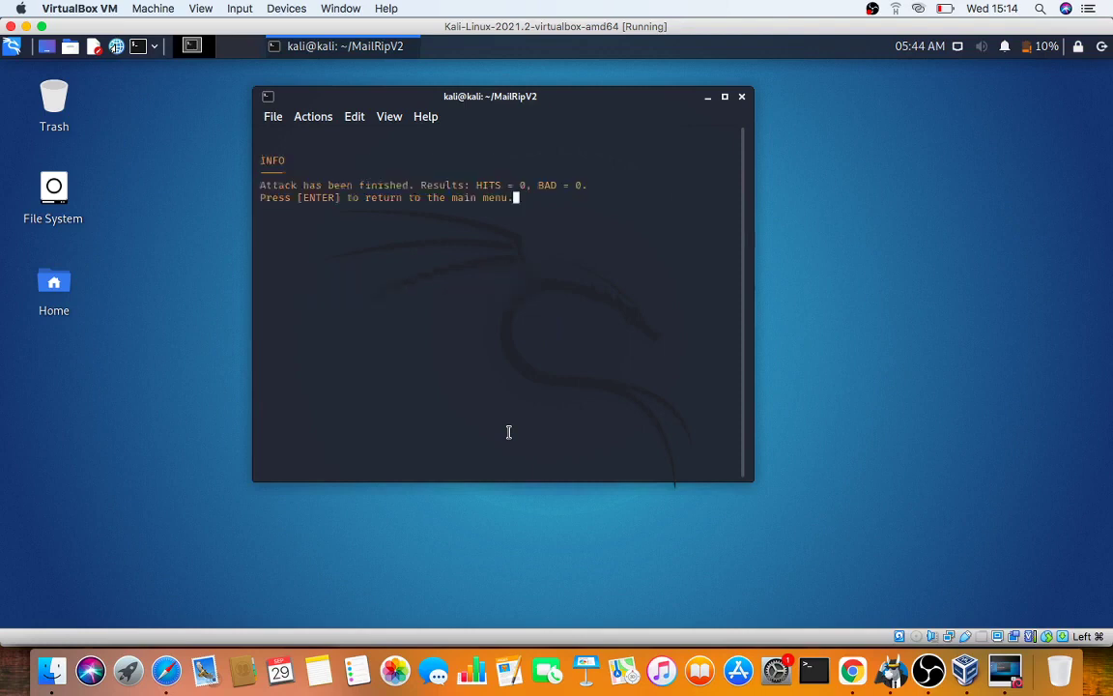
{"action": "key", "text": "Return"}
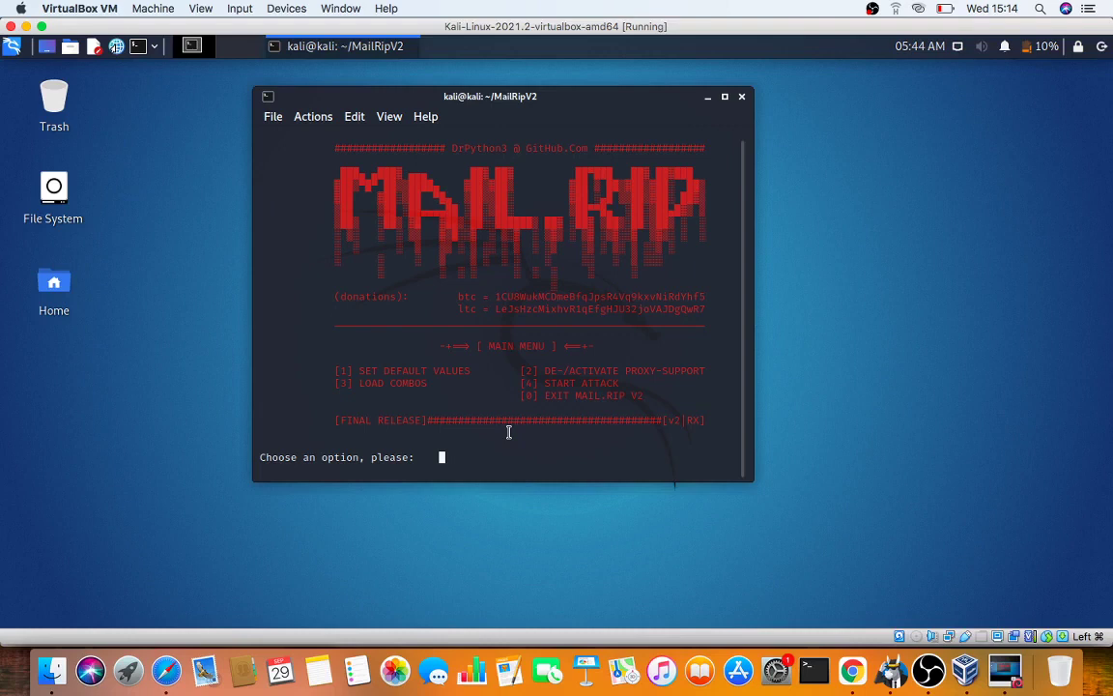
{"action": "type", "text": "0"}
{"action": "key", "text": "Return"}
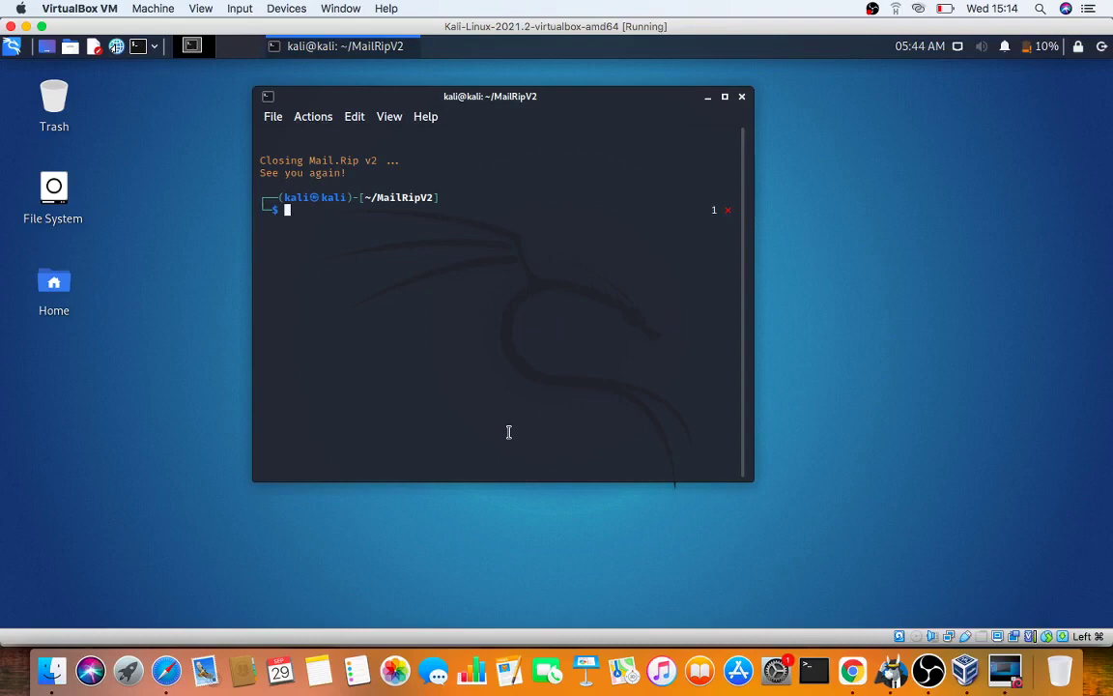